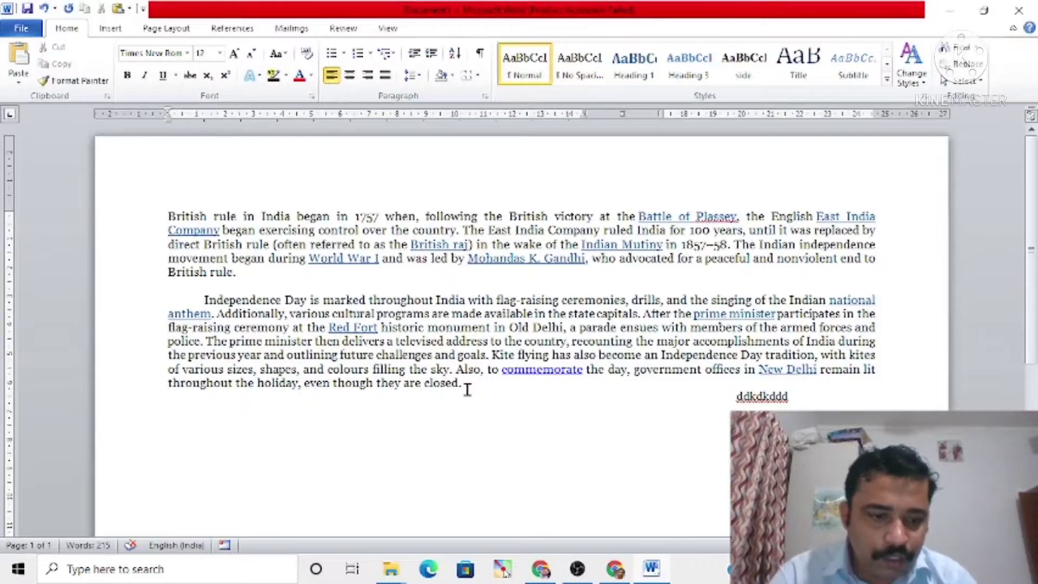
Step: Select both paragraphs about Indian independence and set their font to Times New Roman, size 12
key(shift+Up)
key(shift+Up)
key(shift+Up)
key(shift+Up)
key(shift+Up)
key(shift+Up)
key(shift+Up)
key(shift+Up)
key(shift+Up)
key(shift+Up)
key(shift+Up)
key(shift+Up)
key(shift+Up)
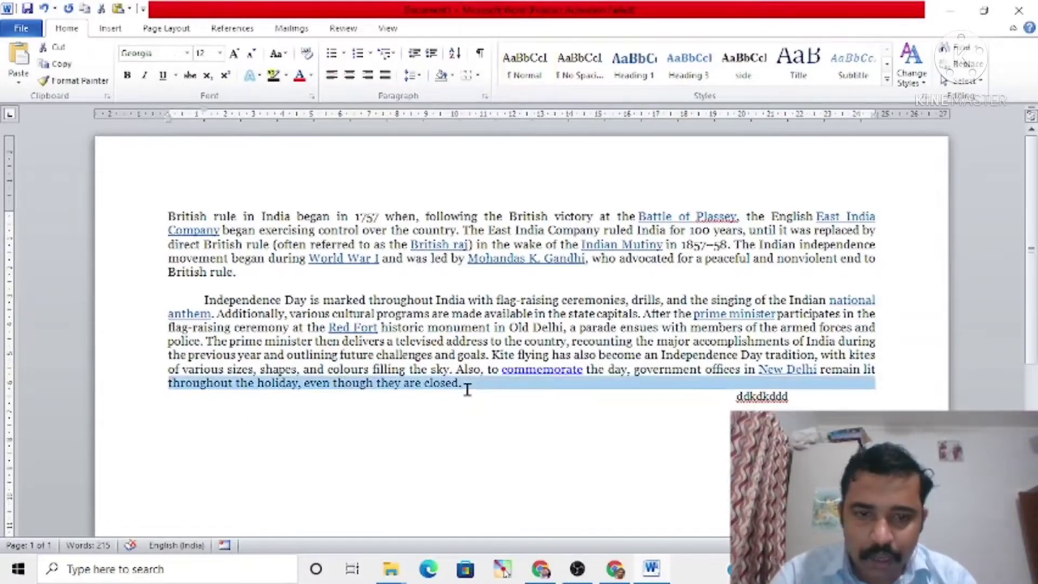
key(shift+Home)
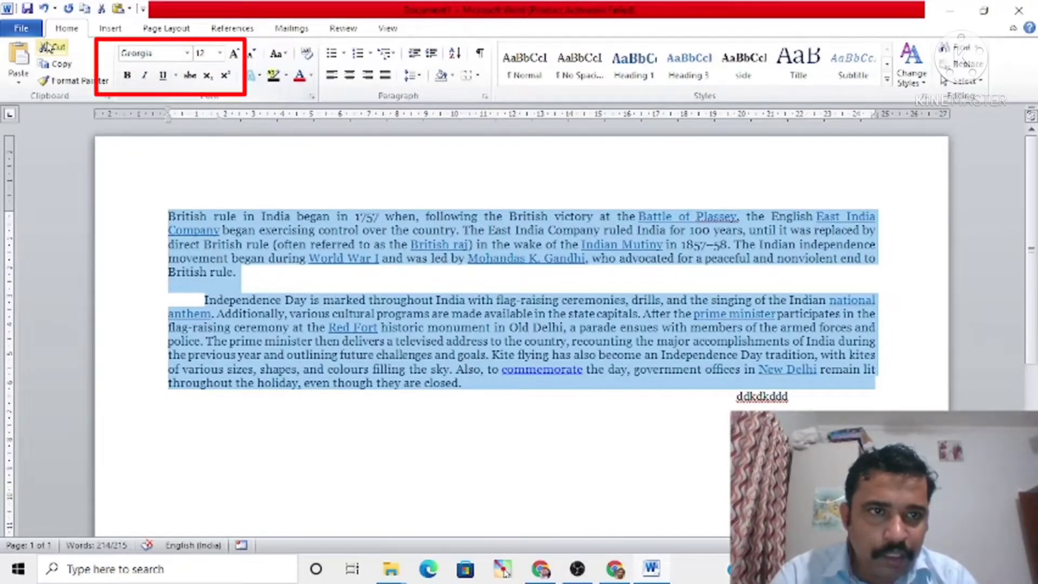
click(187, 54)
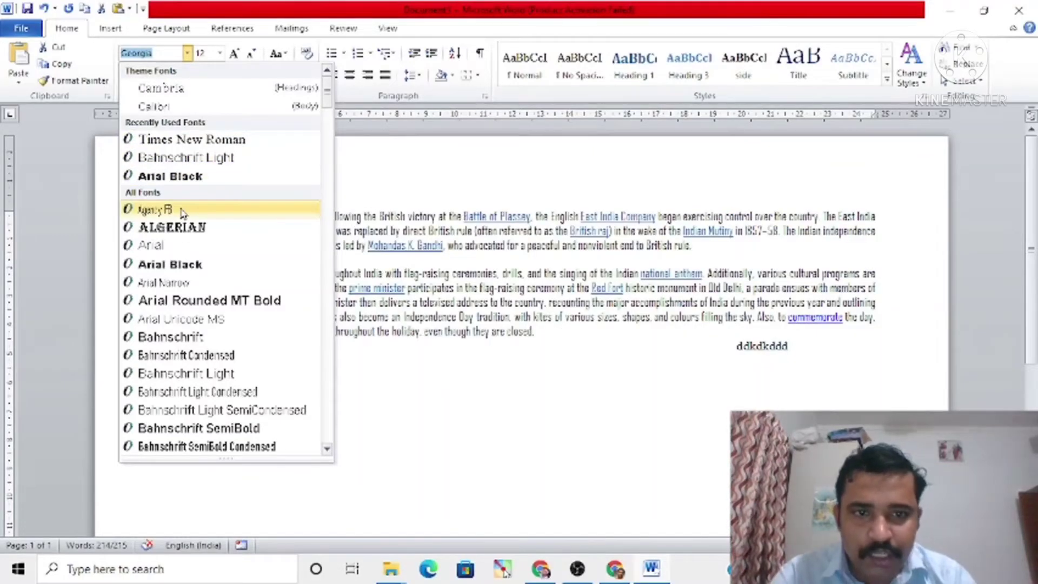
click(213, 141)
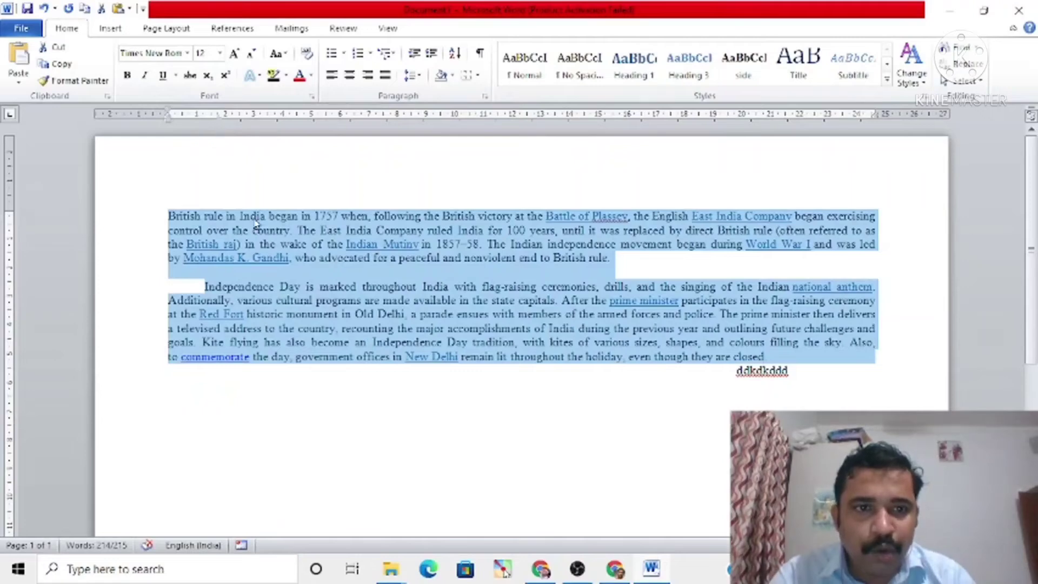
click(220, 53)
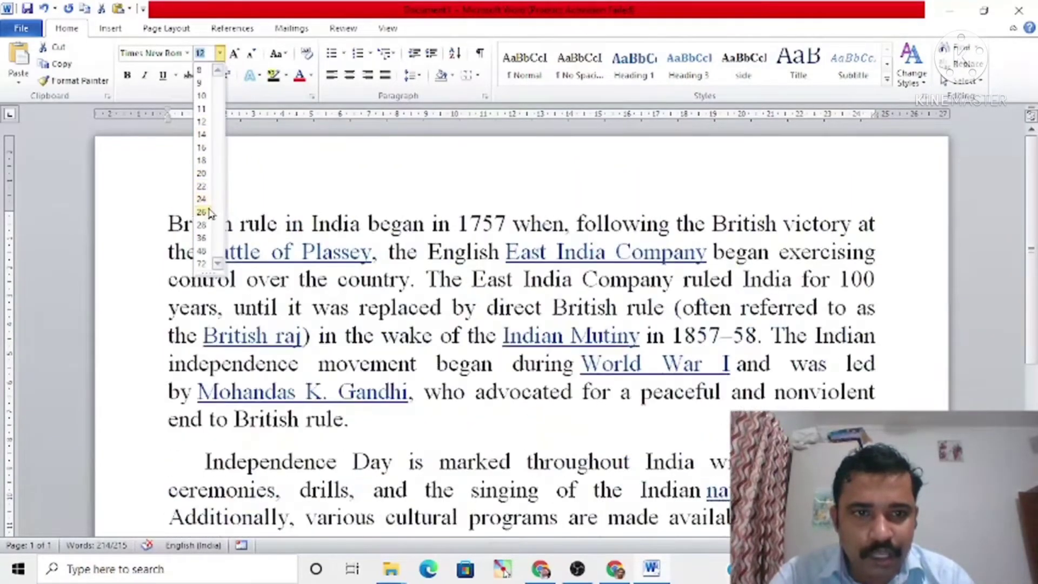
click(201, 122)
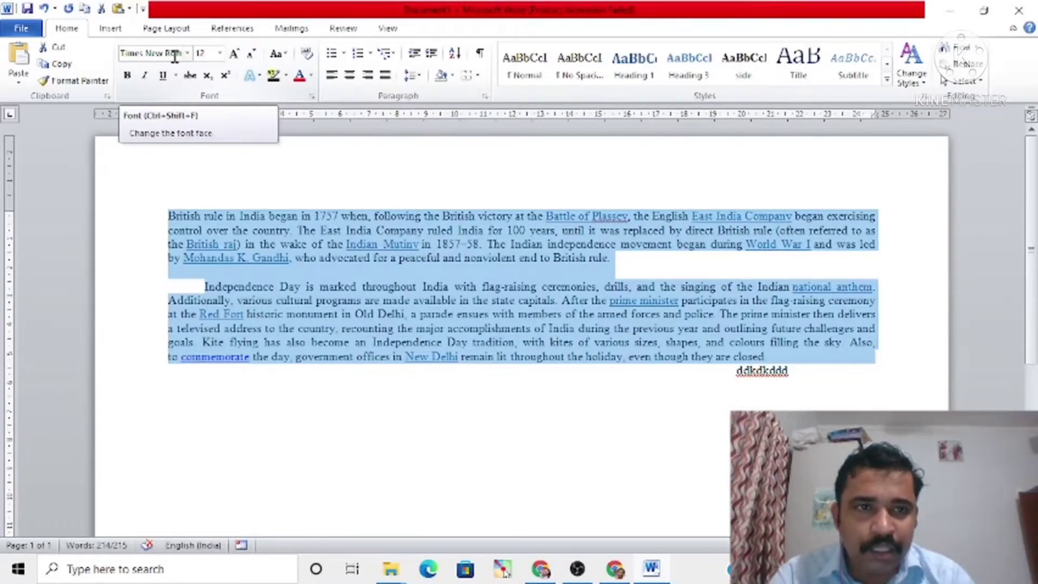
Step: Grow the selected text's font by two increments to 16, and set it back to 12
click(235, 54)
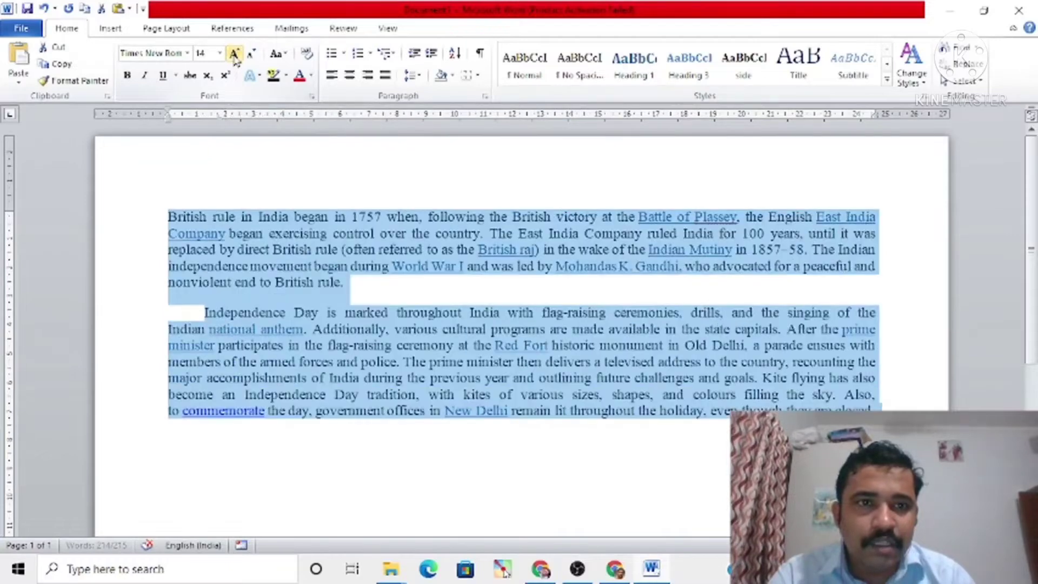
click(235, 54)
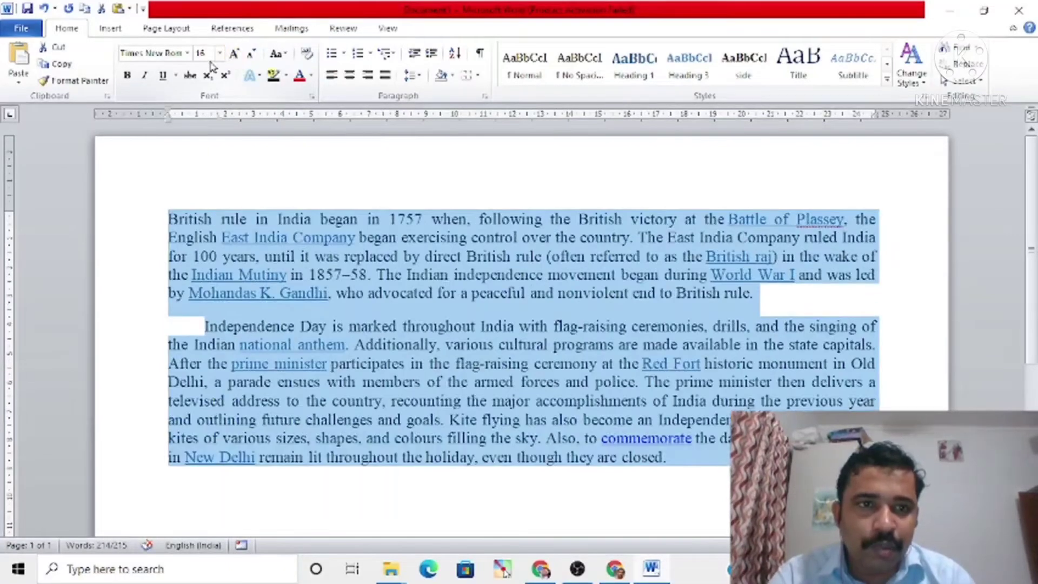
click(220, 54)
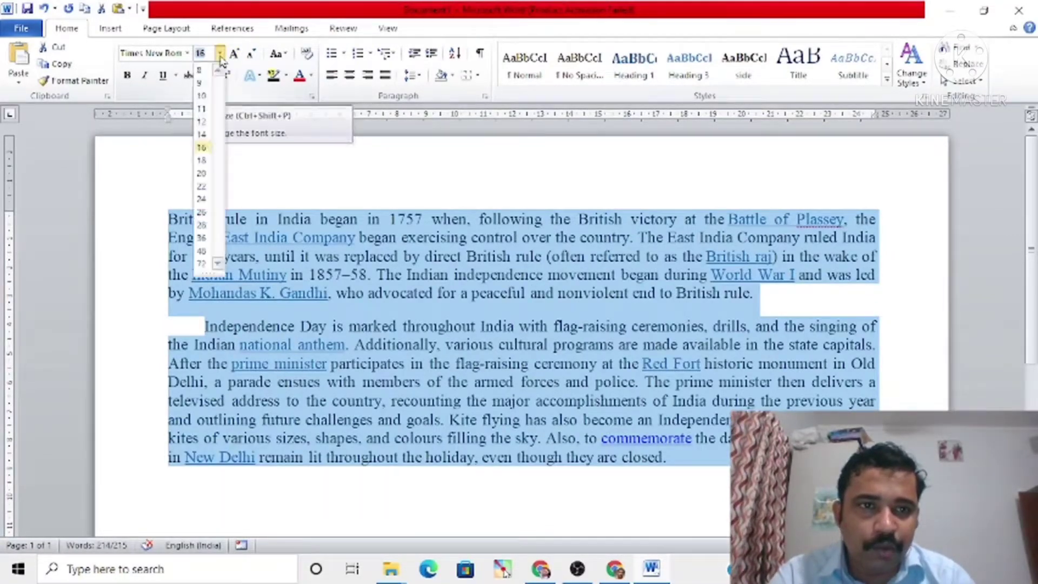
click(202, 122)
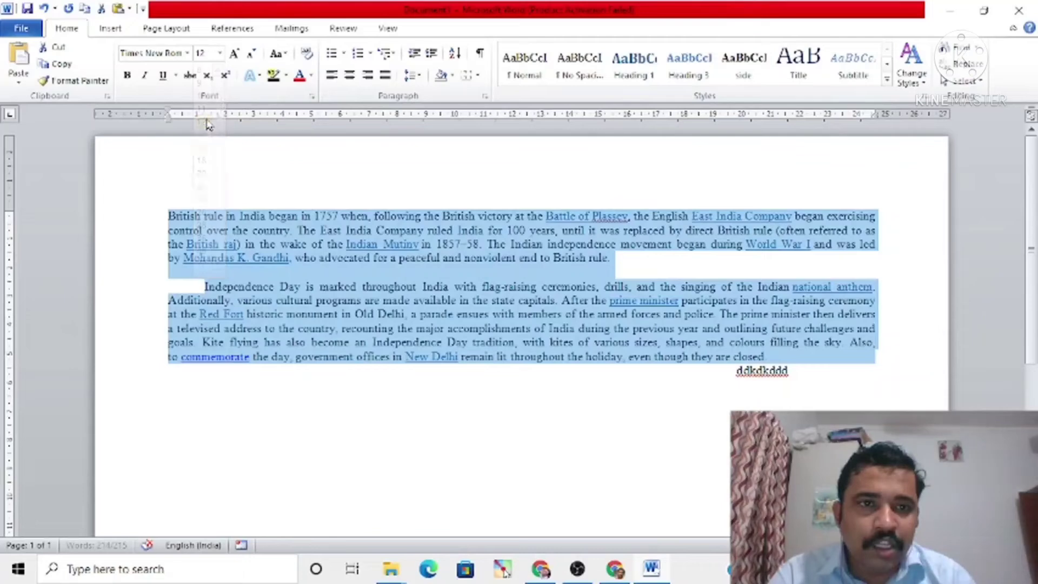
Step: Set the selected text to the custom font size 23, and return it to 12
click(201, 54)
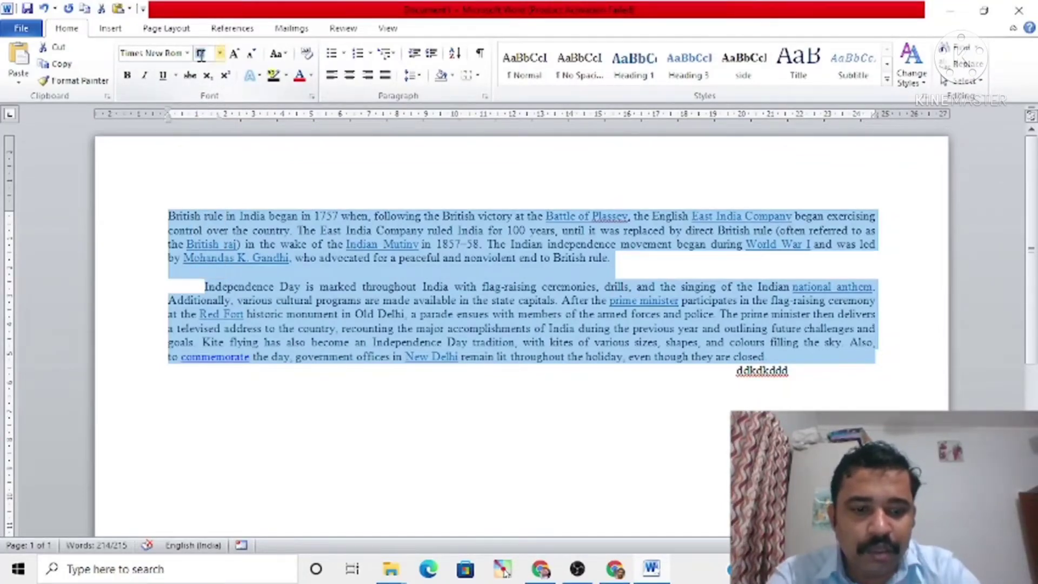
text(23)
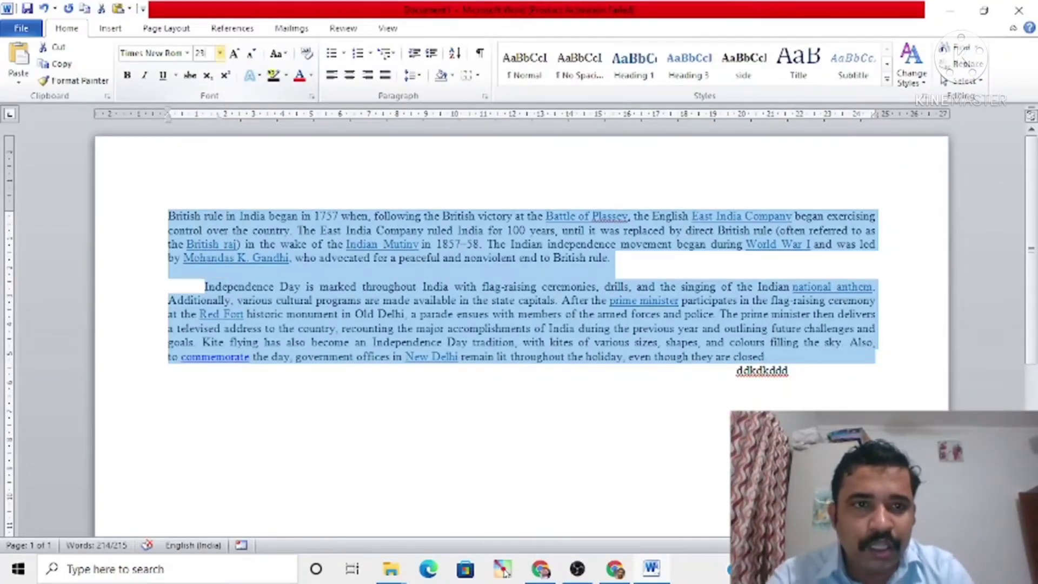
key(Return)
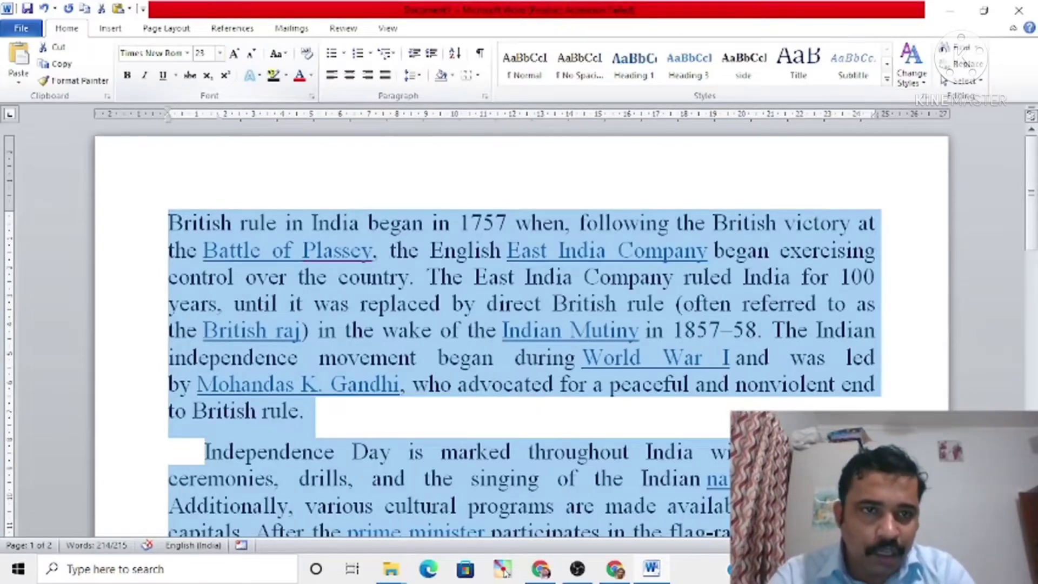
click(220, 53)
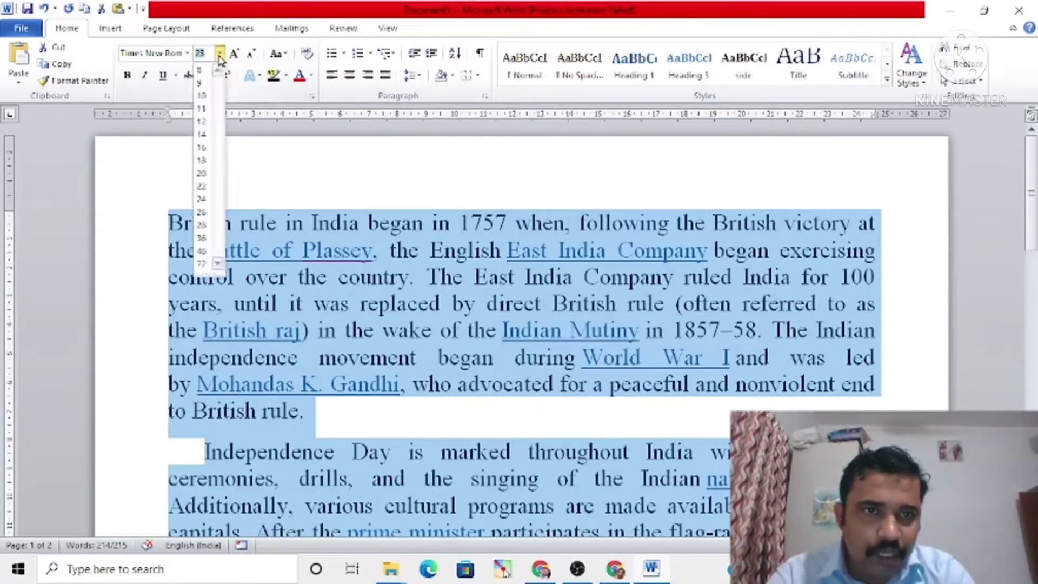
click(202, 122)
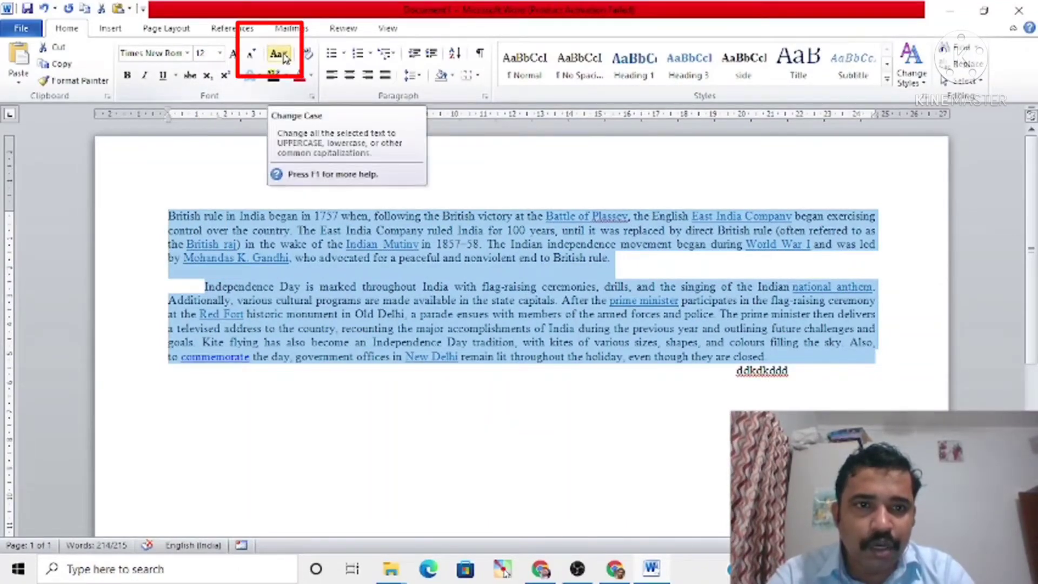
Step: Change the selected paragraphs to lowercase, followed by Capitalize Each Word
click(284, 56)
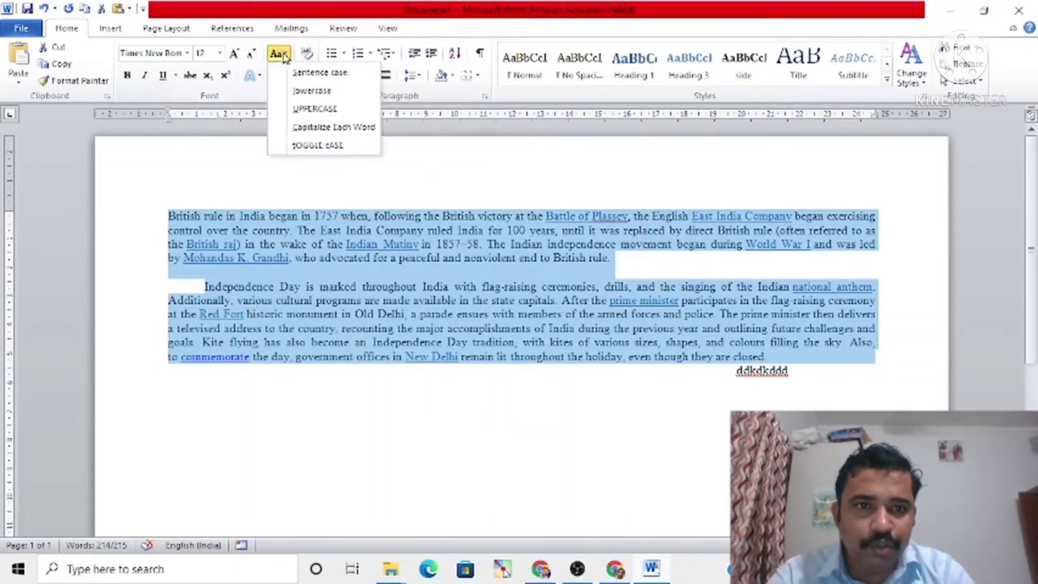
click(323, 92)
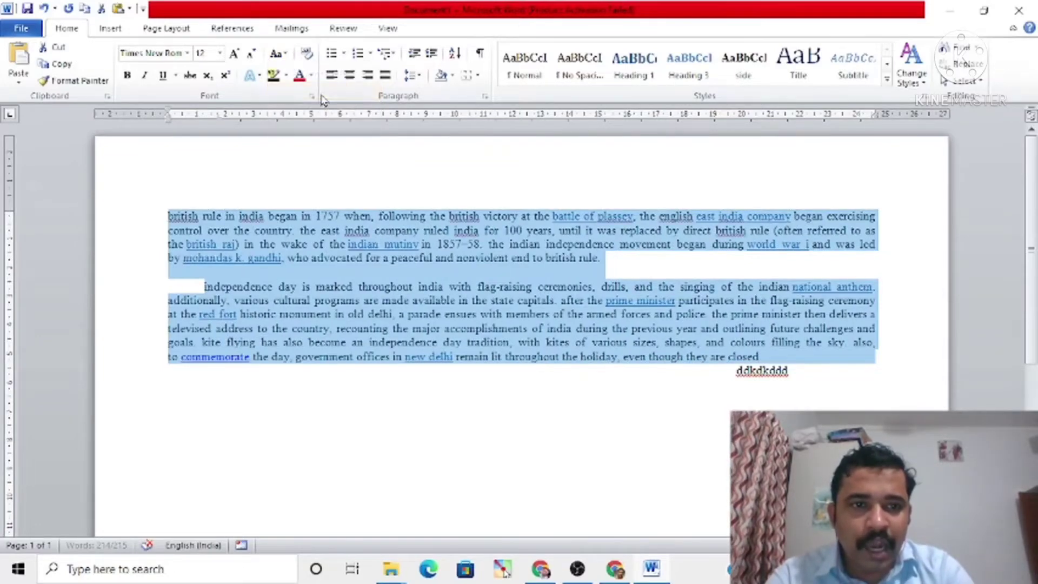
click(283, 55)
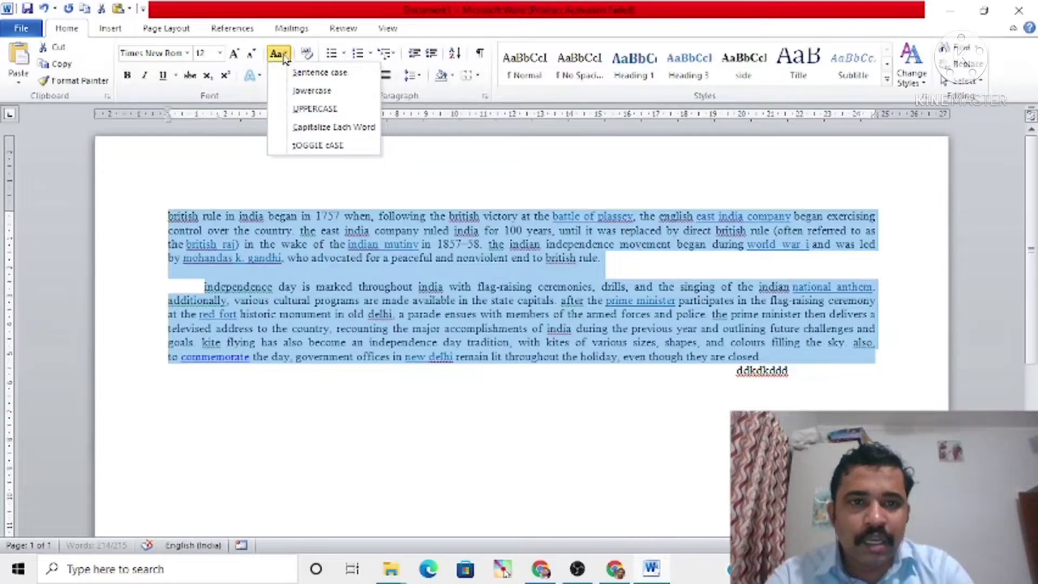
click(315, 129)
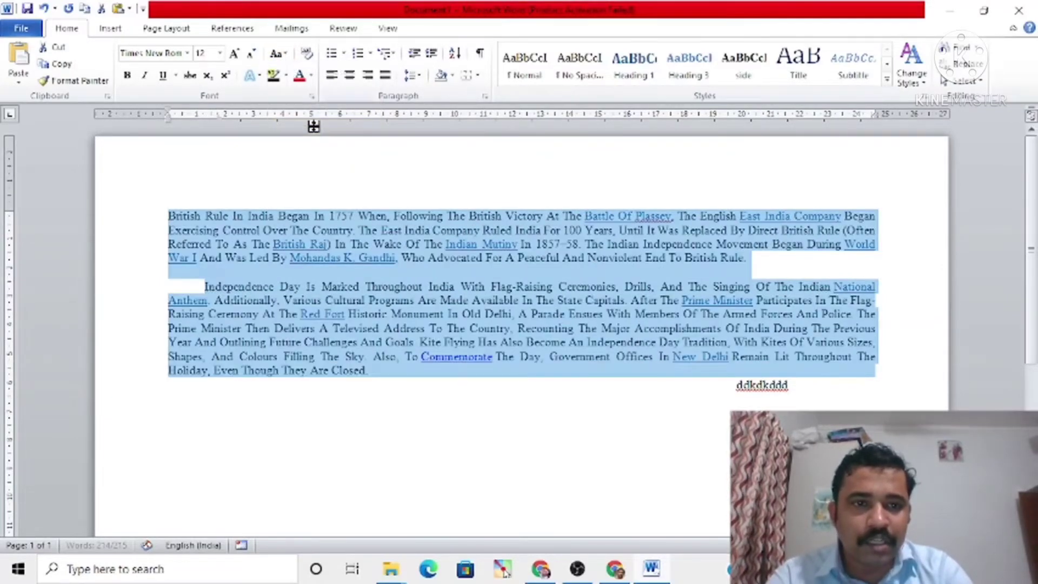
Step: Change the selected paragraphs to UPPERCASE, followed by Sentence case
click(277, 56)
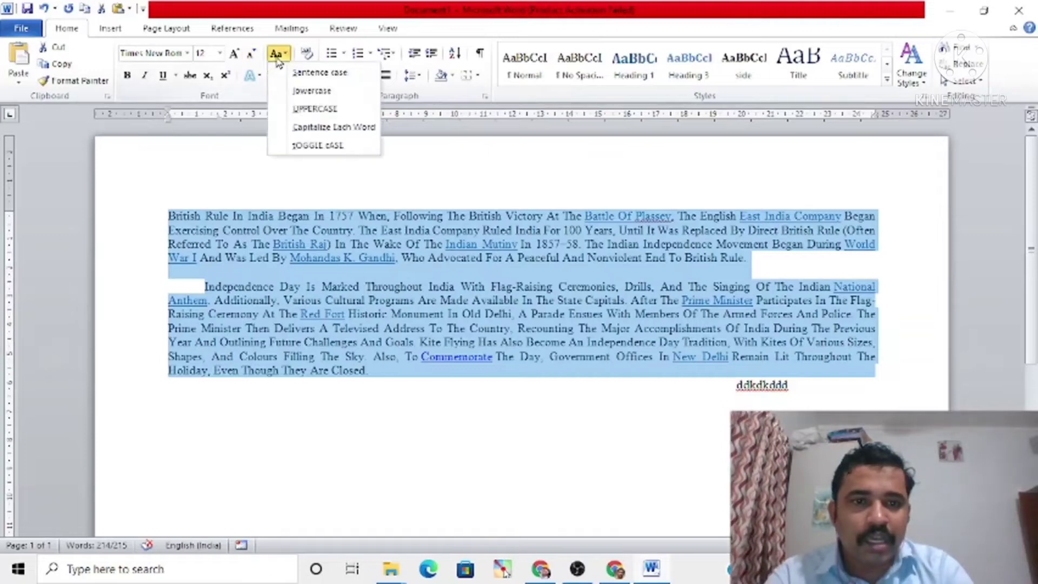
click(316, 110)
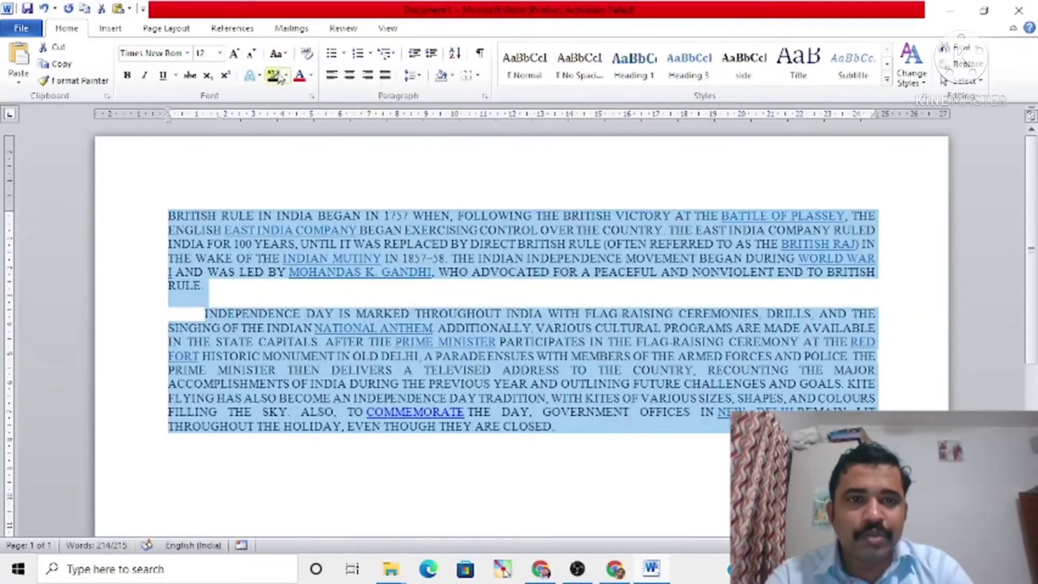
click(276, 55)
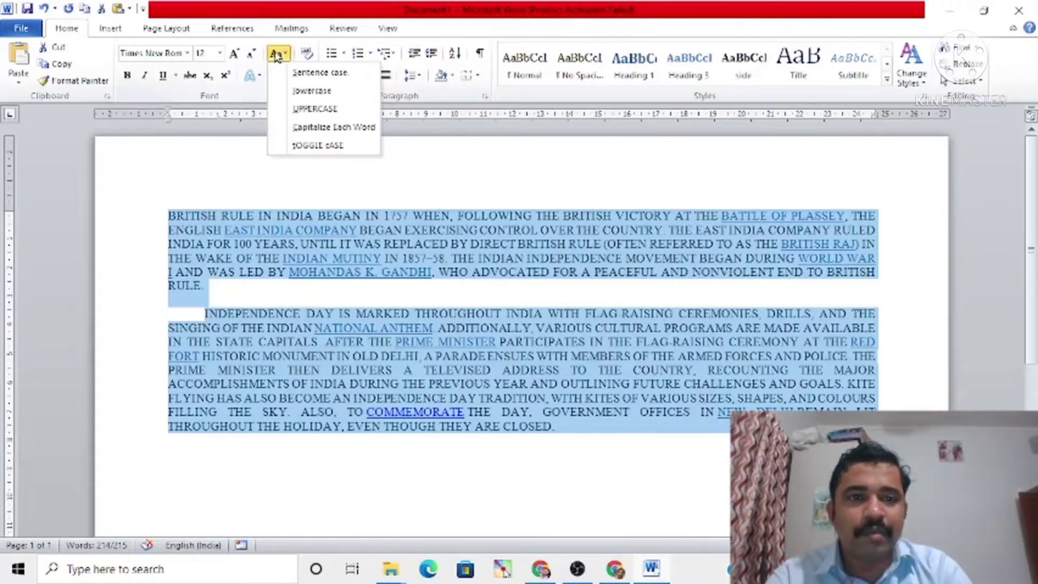
click(318, 75)
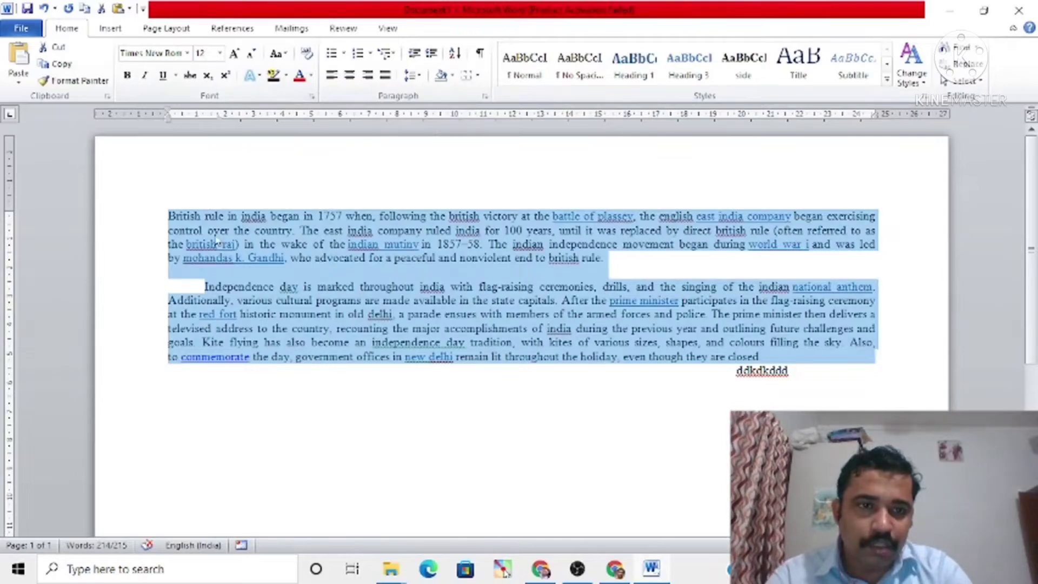
Step: Apply bold, italic and underline to the selected paragraphs, and remove all three styles again
click(128, 76)
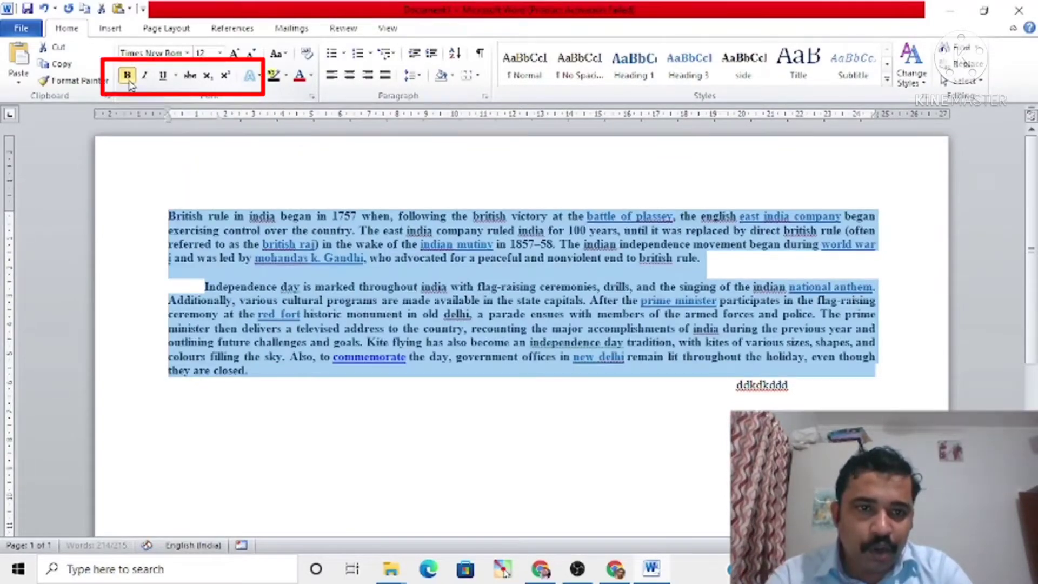
click(128, 76)
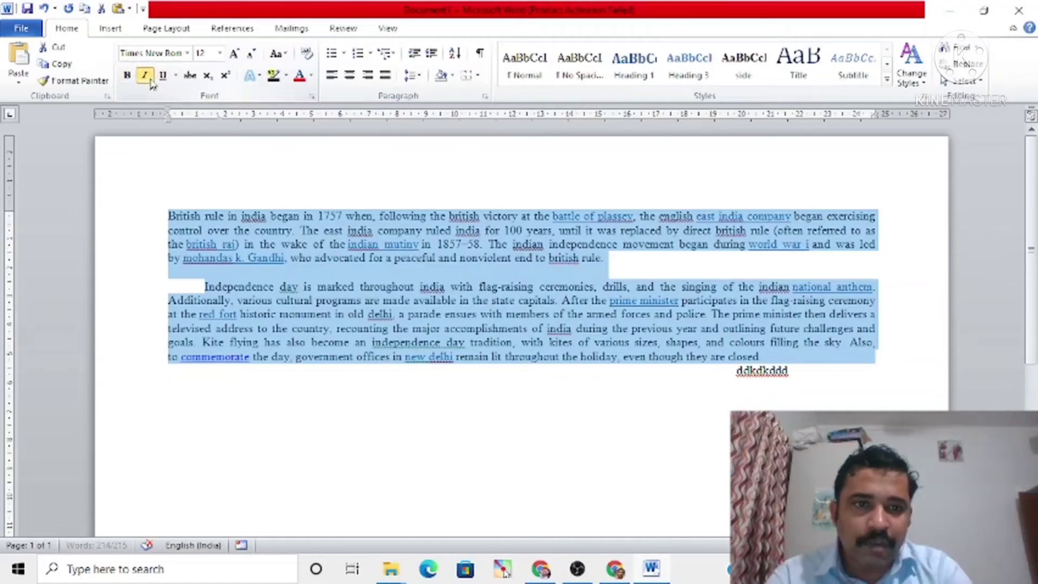
click(144, 76)
click(163, 76)
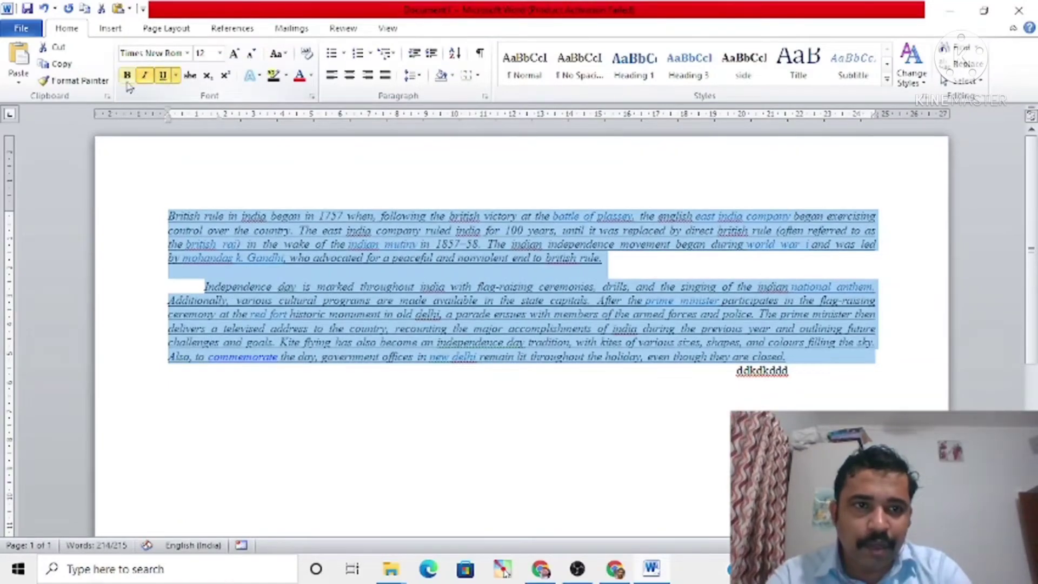
click(128, 76)
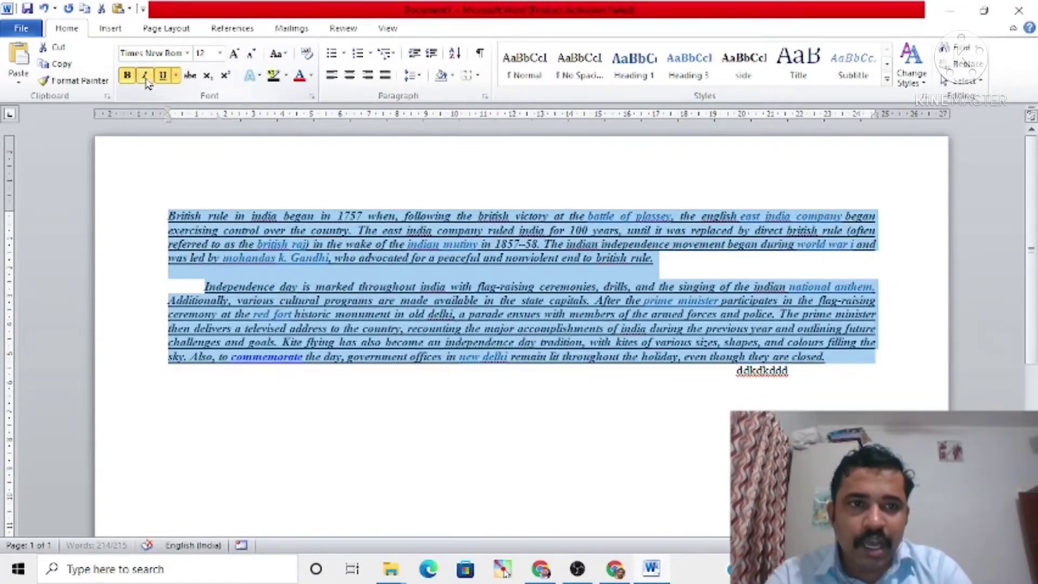
click(144, 75)
click(162, 76)
click(128, 75)
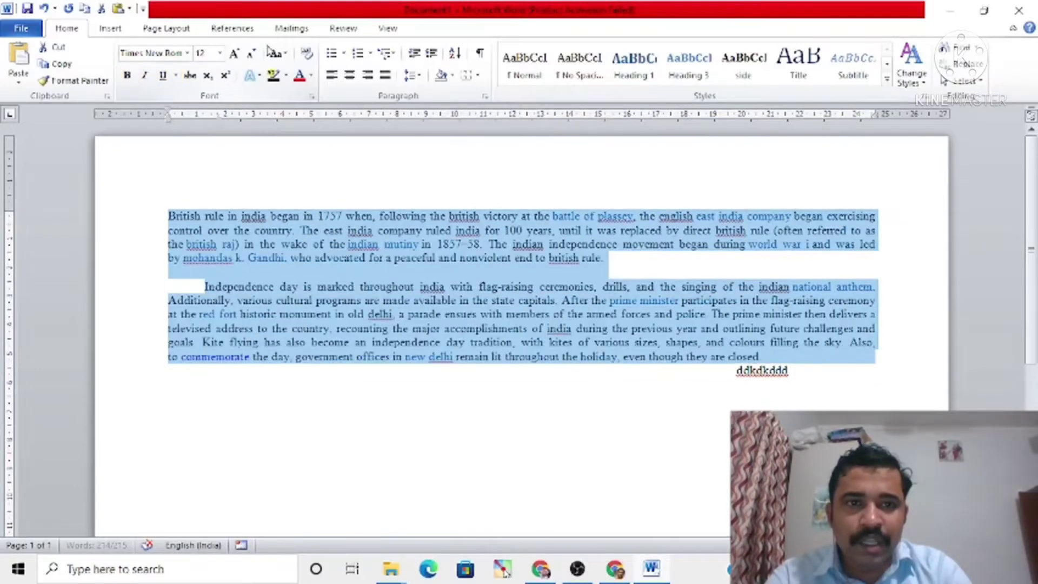
click(312, 77)
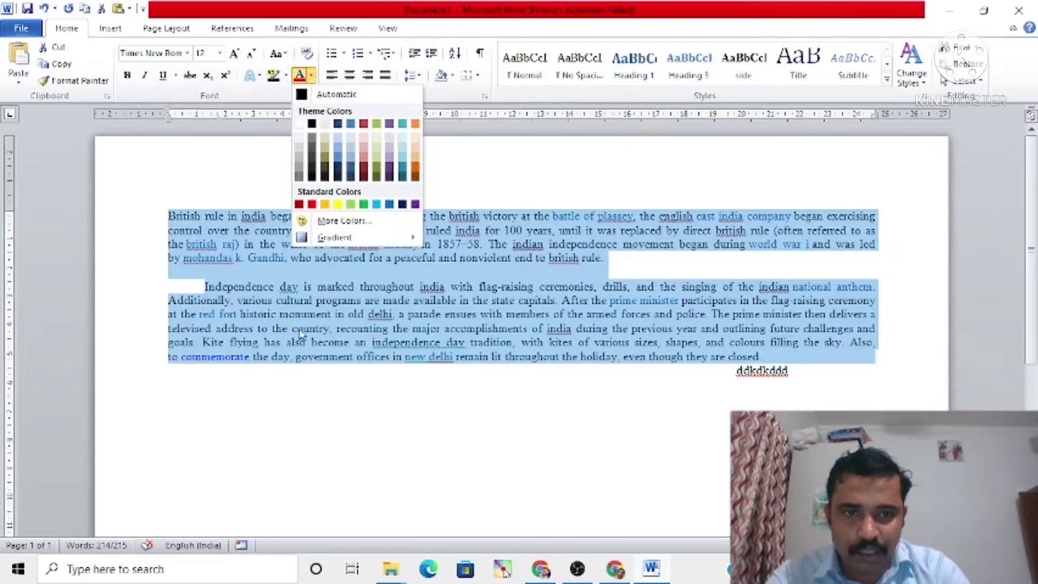
key(Escape)
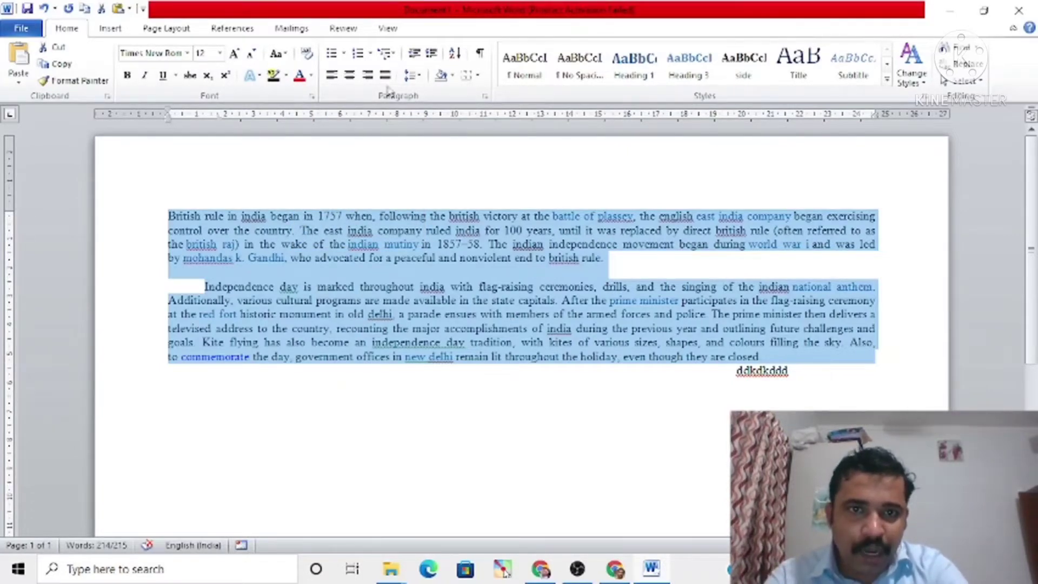
click(415, 76)
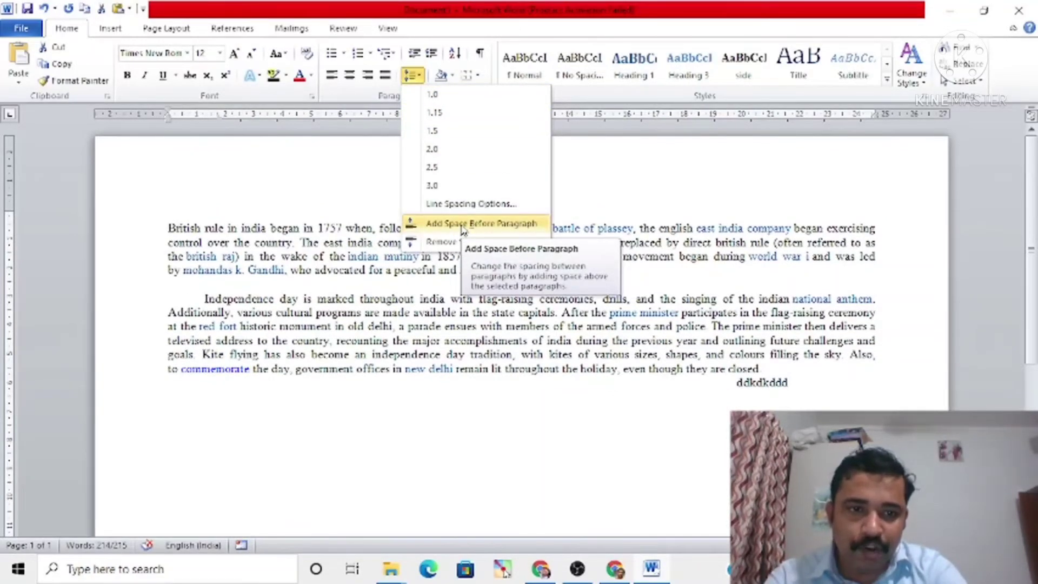
click(463, 225)
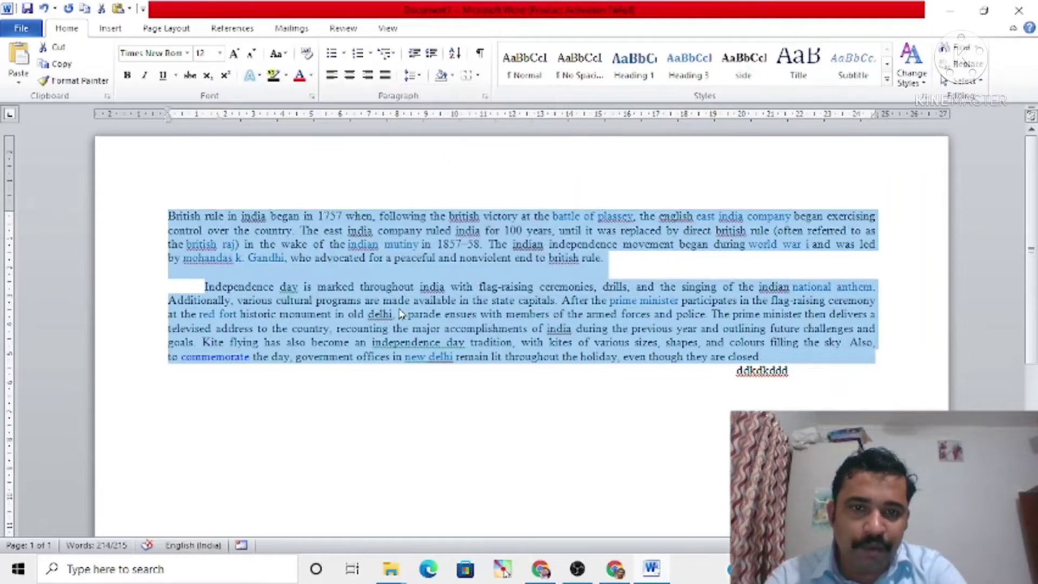
Step: Remove the space after the first paragraph, which ends in "british rule"
click(425, 252)
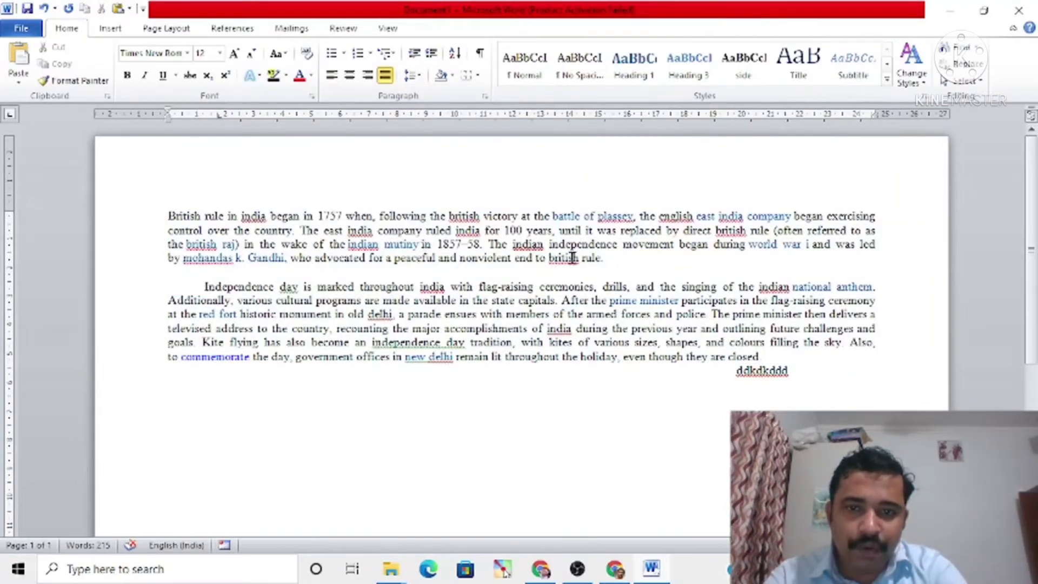
click(608, 267)
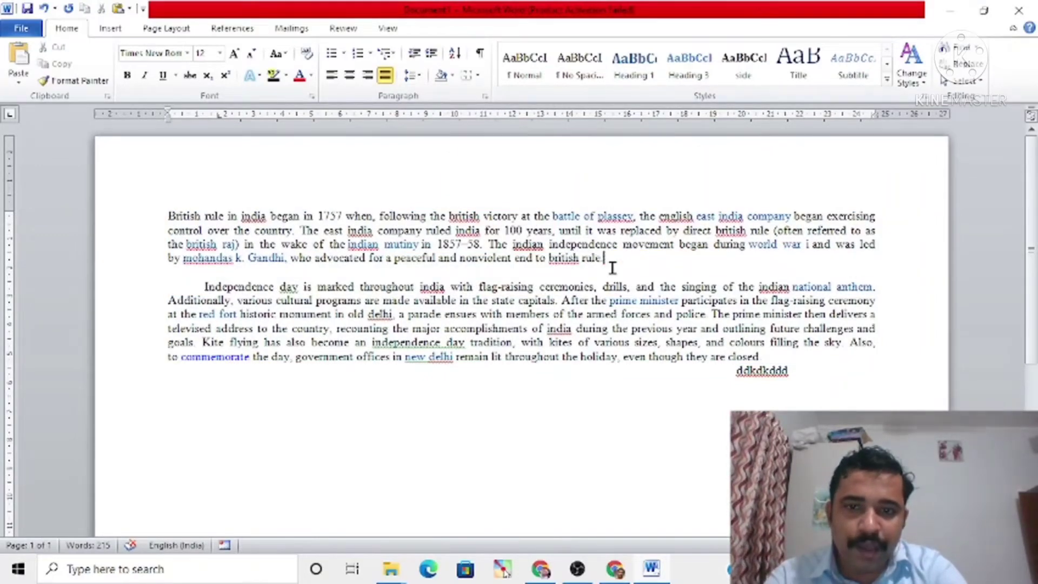
click(415, 77)
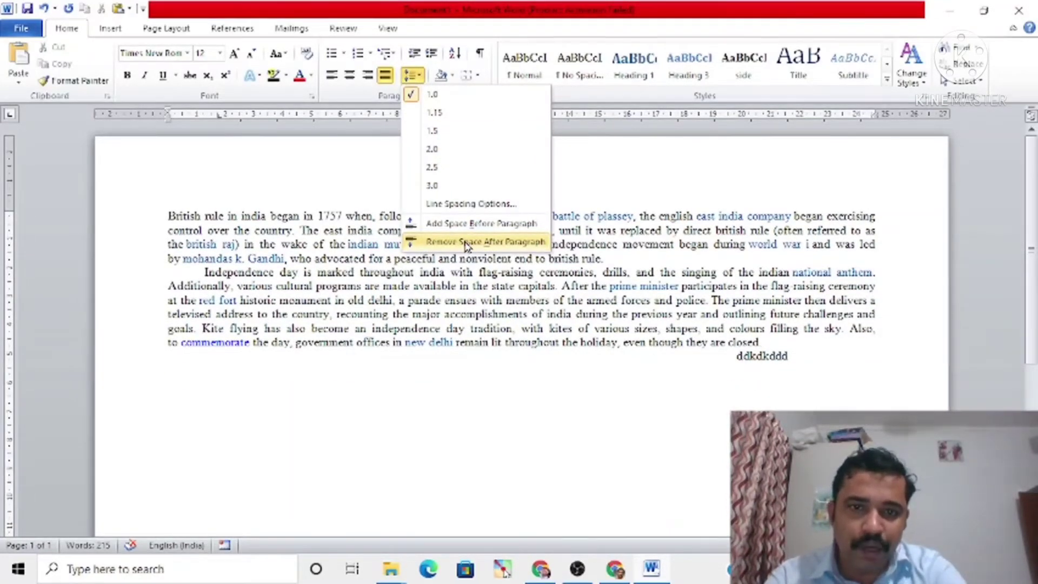
click(466, 245)
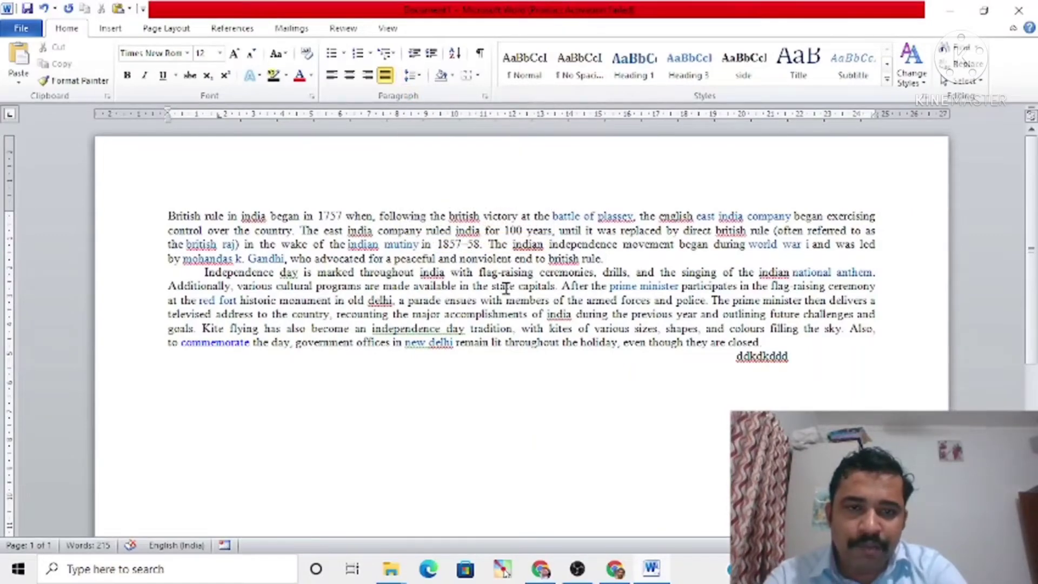
Step: Add space after the first paragraph, and add space before it as well
click(413, 77)
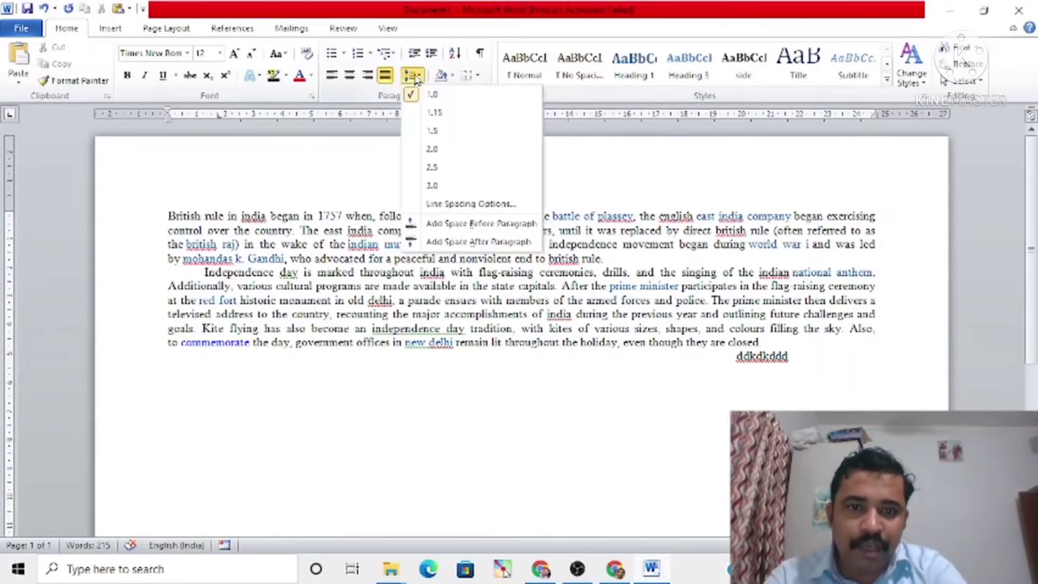
click(435, 243)
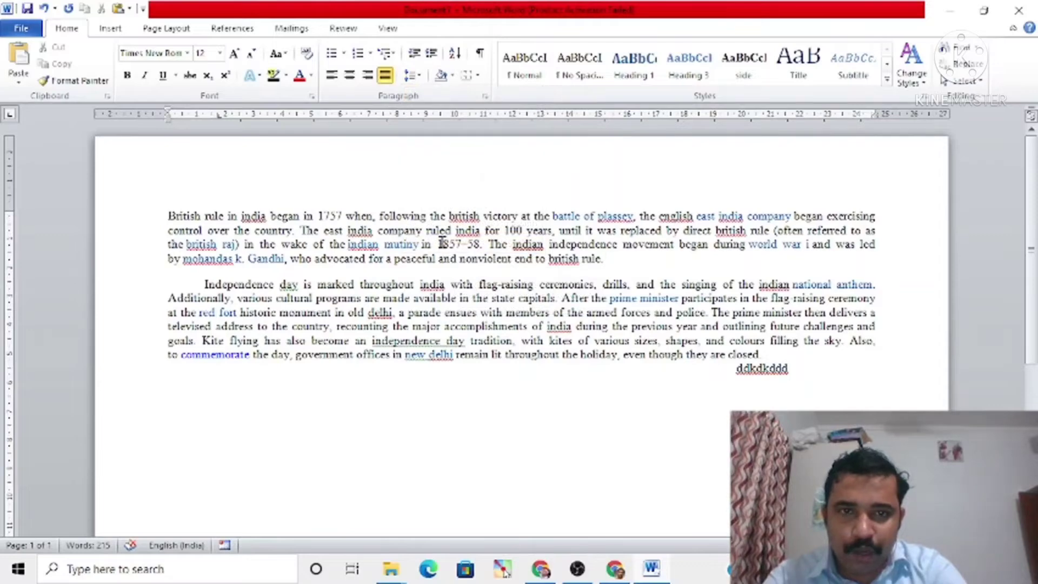
click(412, 76)
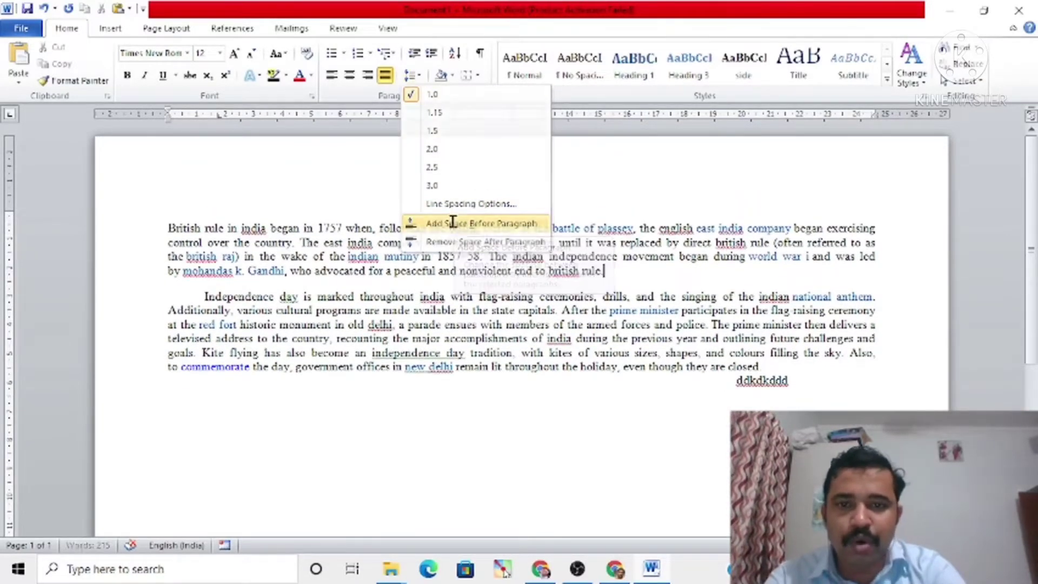
click(453, 222)
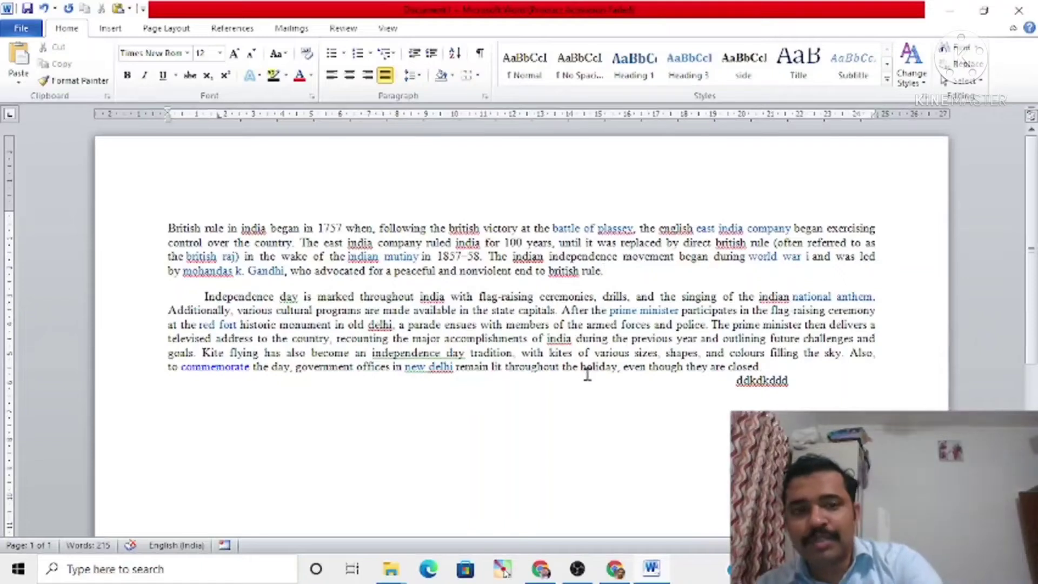
Step: Insert a new line above the first paragraph with the heading text "British india rule"
click(175, 227)
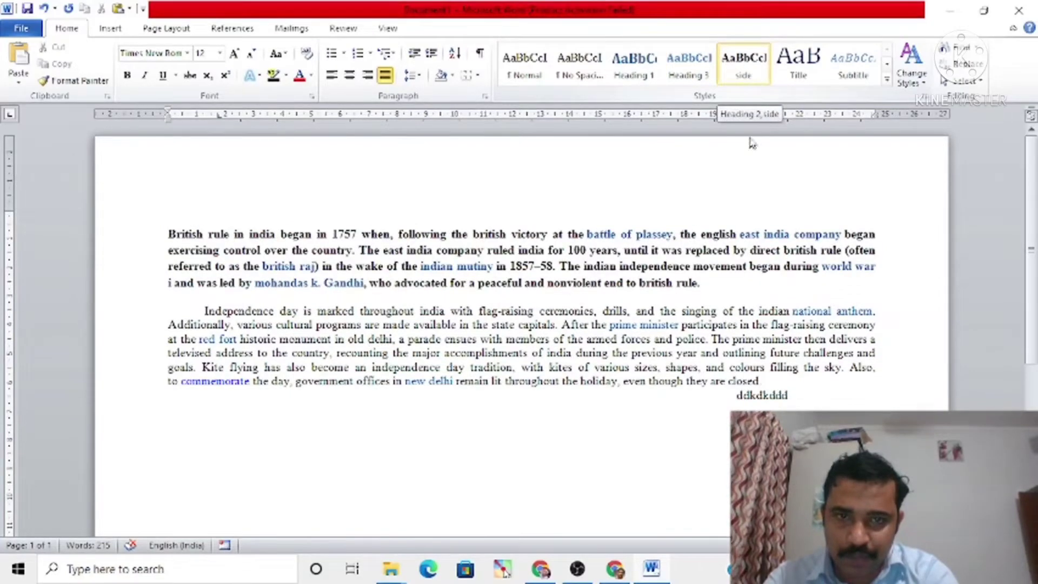
click(169, 229)
key(Return)
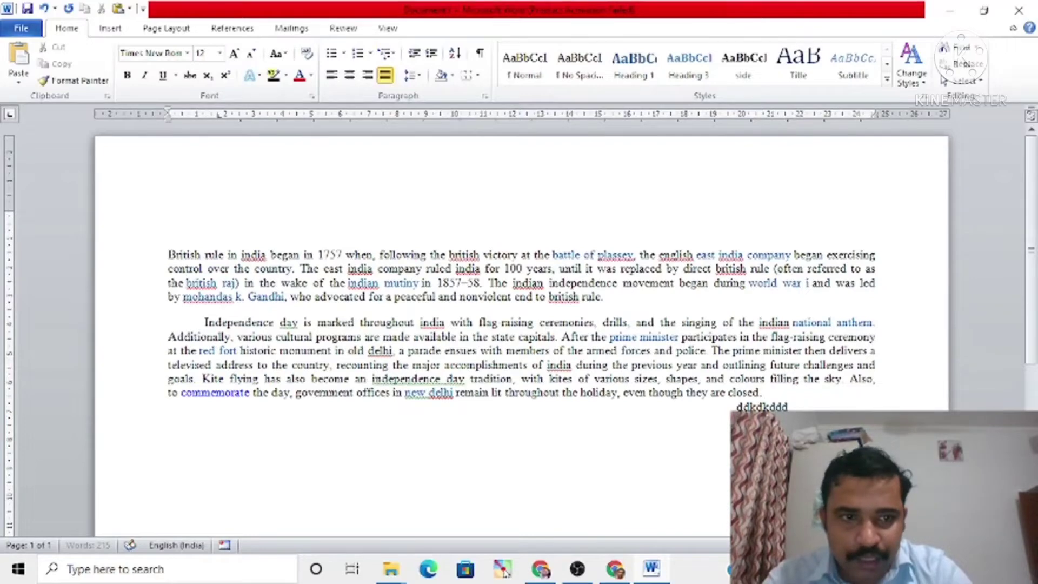
click(171, 229)
text(B)
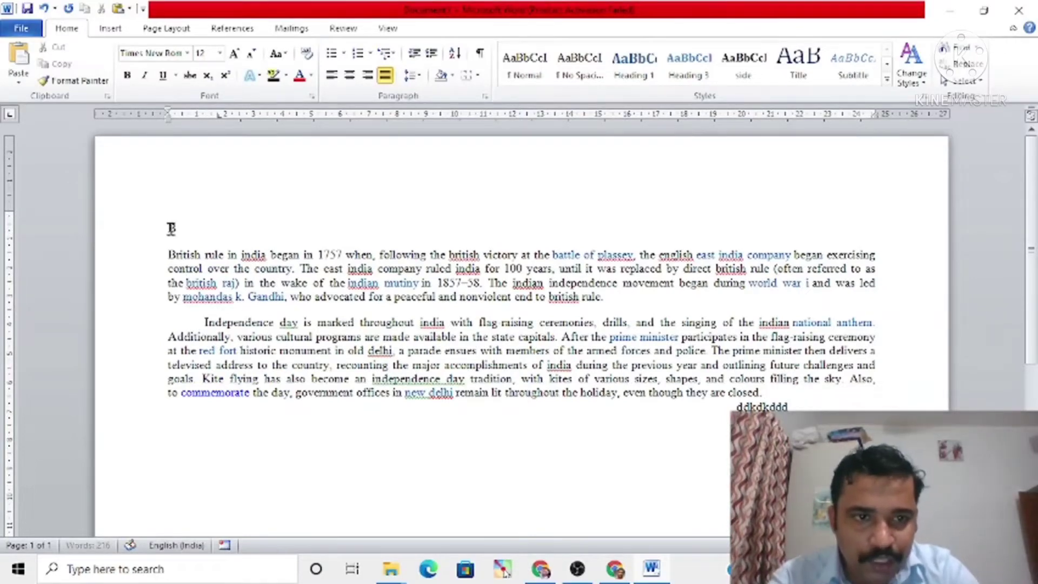
text(ritish india)
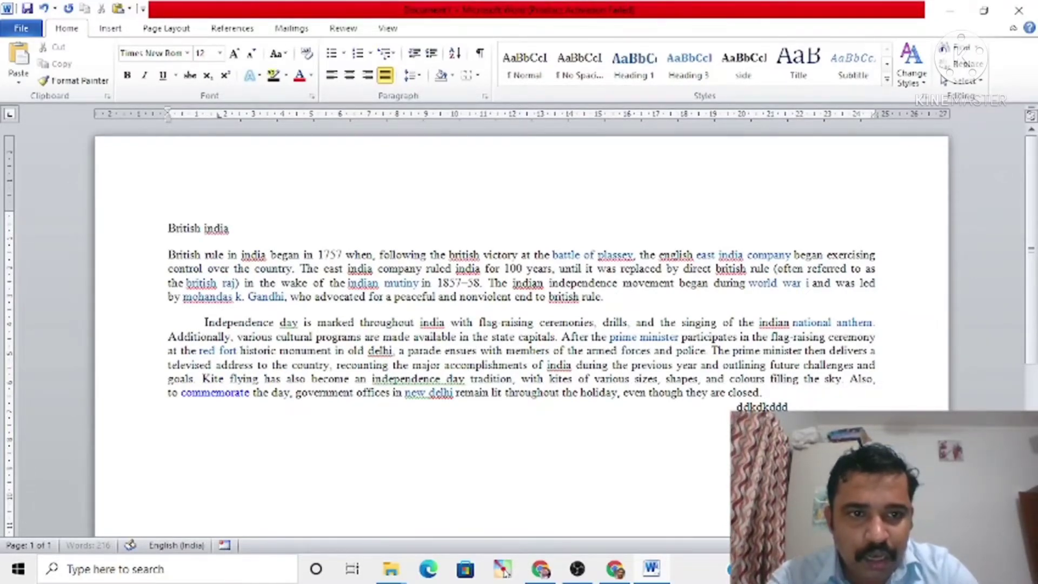
text( rule)
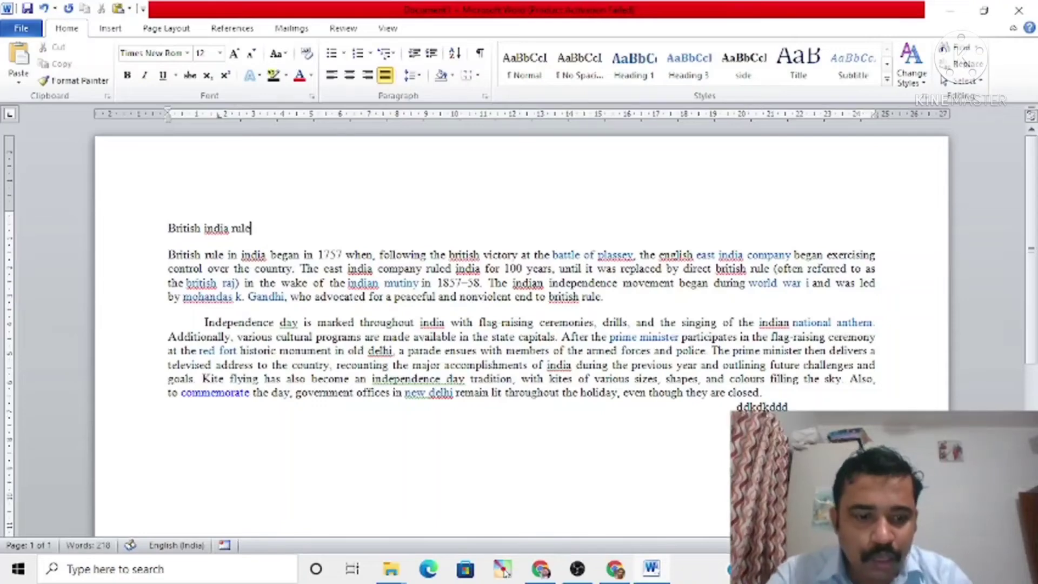
Step: Change the heading line to Capitalize Each Word and apply the Title style to it
triple_click(172, 228)
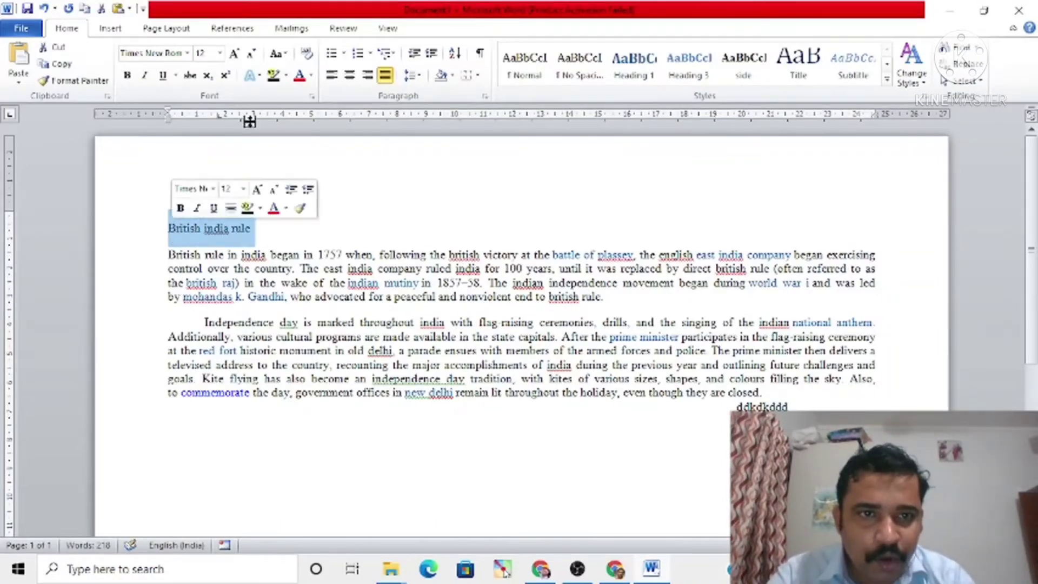
click(278, 53)
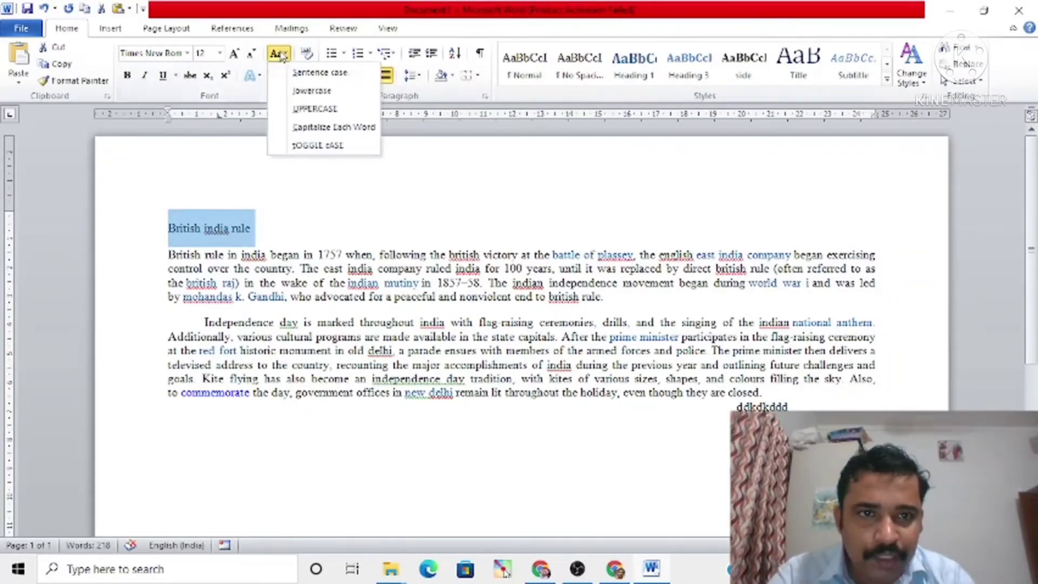
click(312, 127)
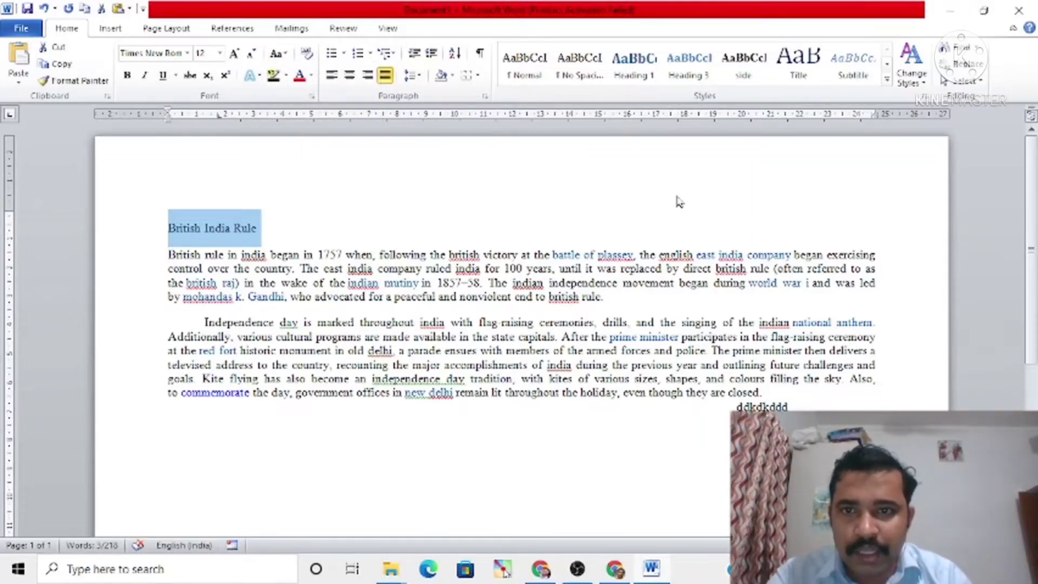
click(802, 78)
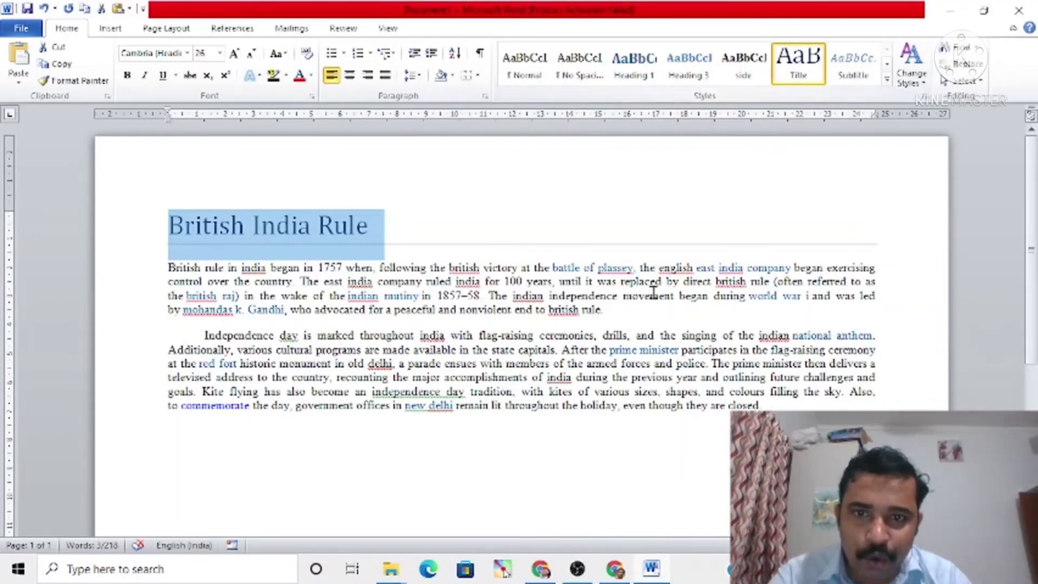
click(601, 309)
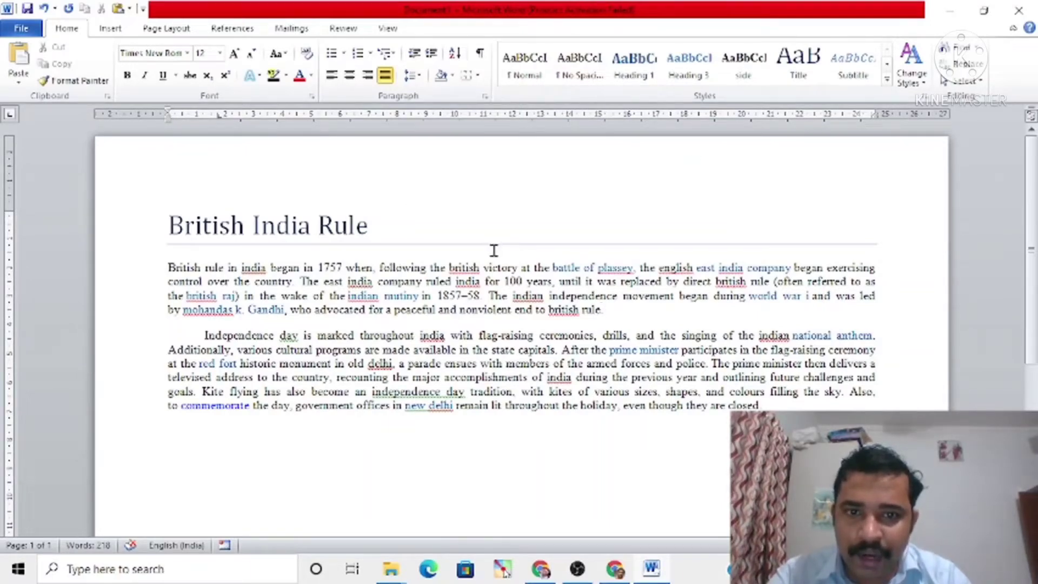
click(799, 75)
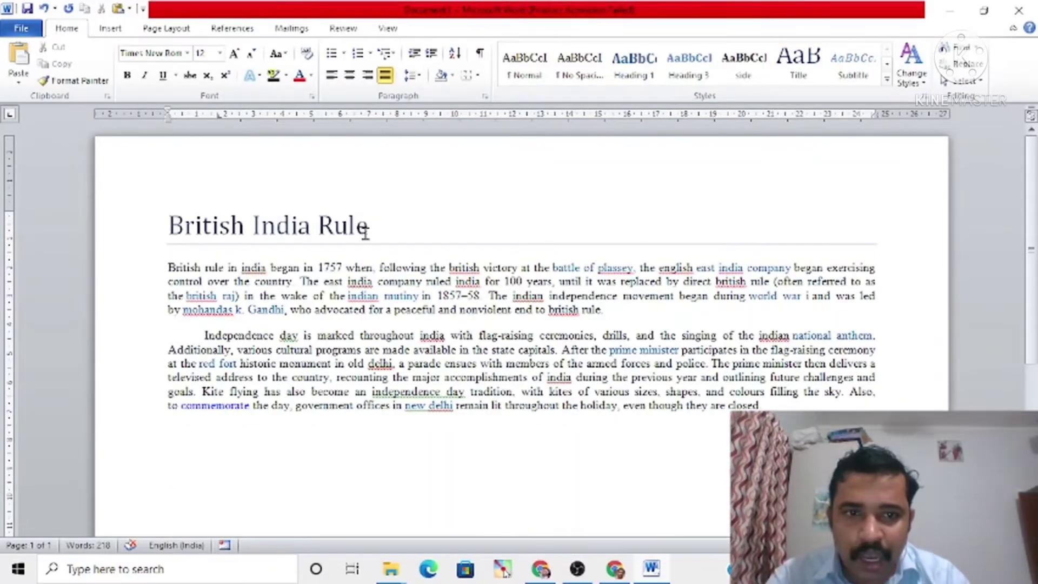
drag(373, 226, 150, 226)
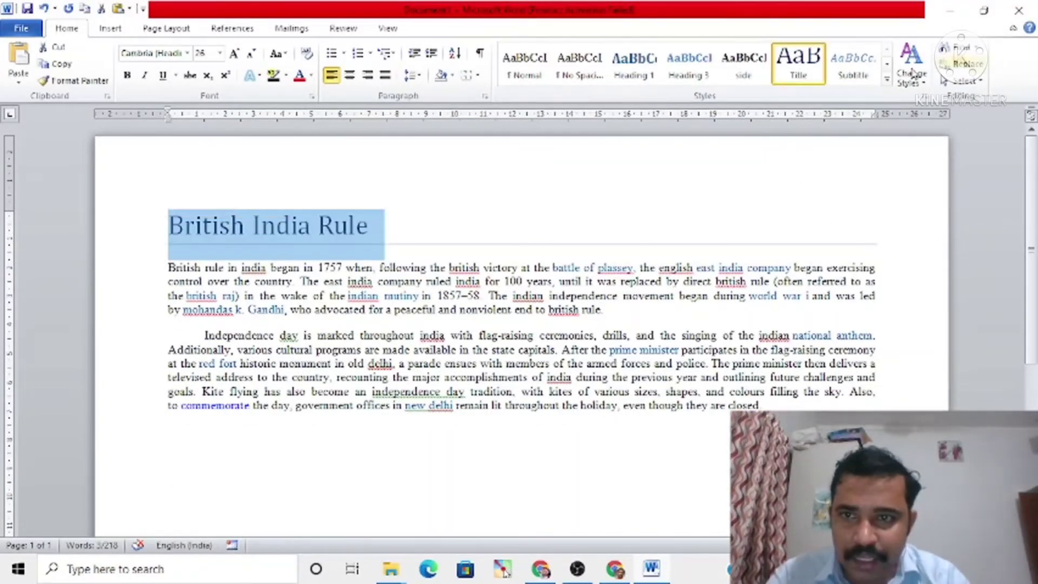
right_click(793, 79)
click(825, 99)
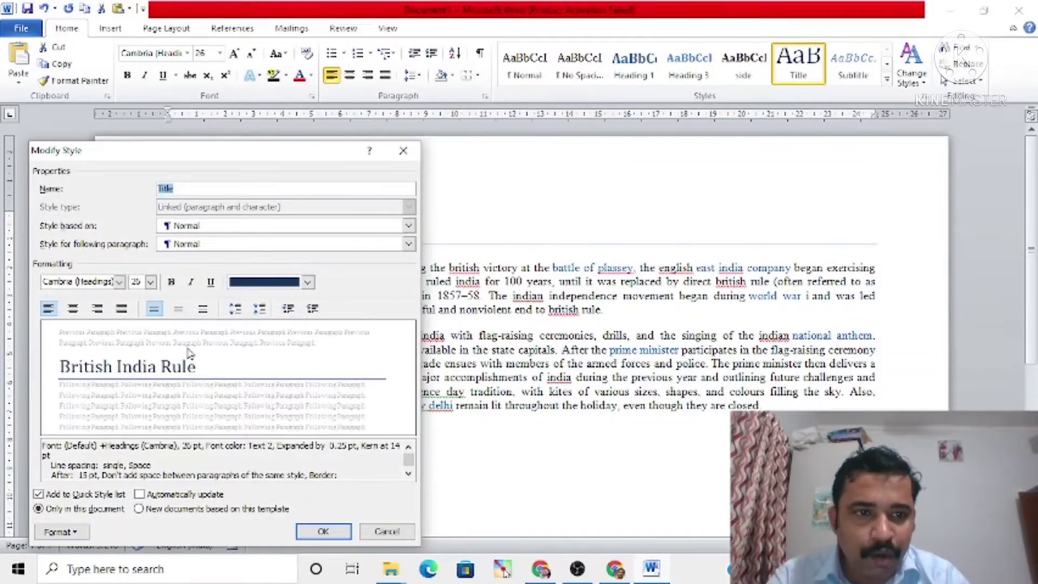
click(307, 282)
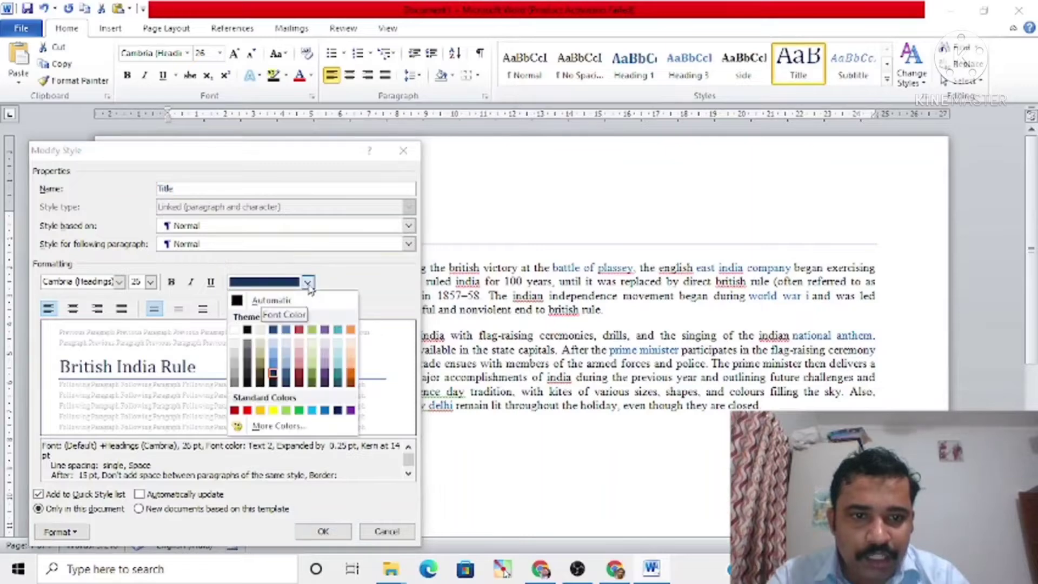
click(247, 331)
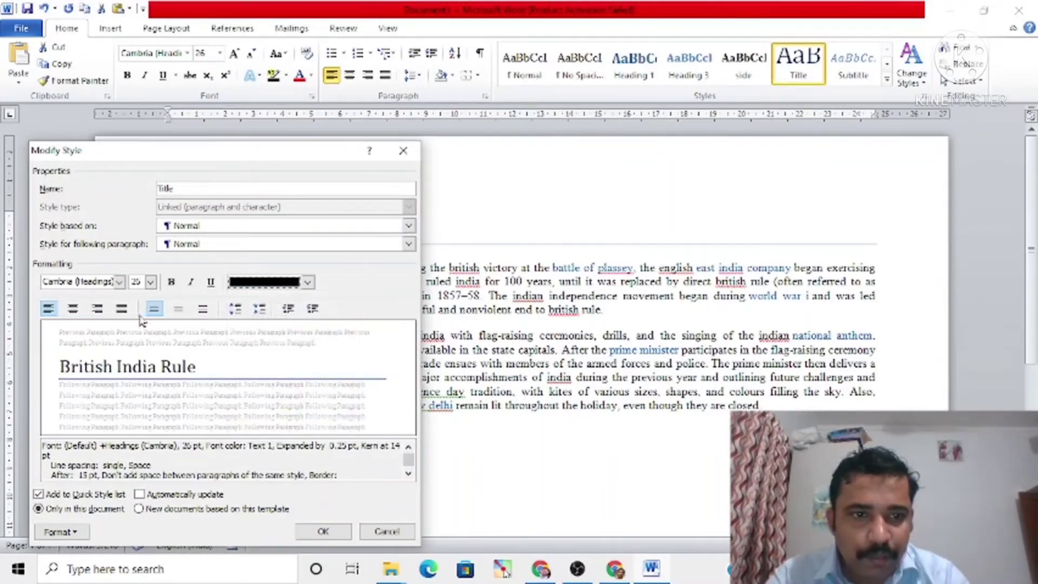
click(211, 282)
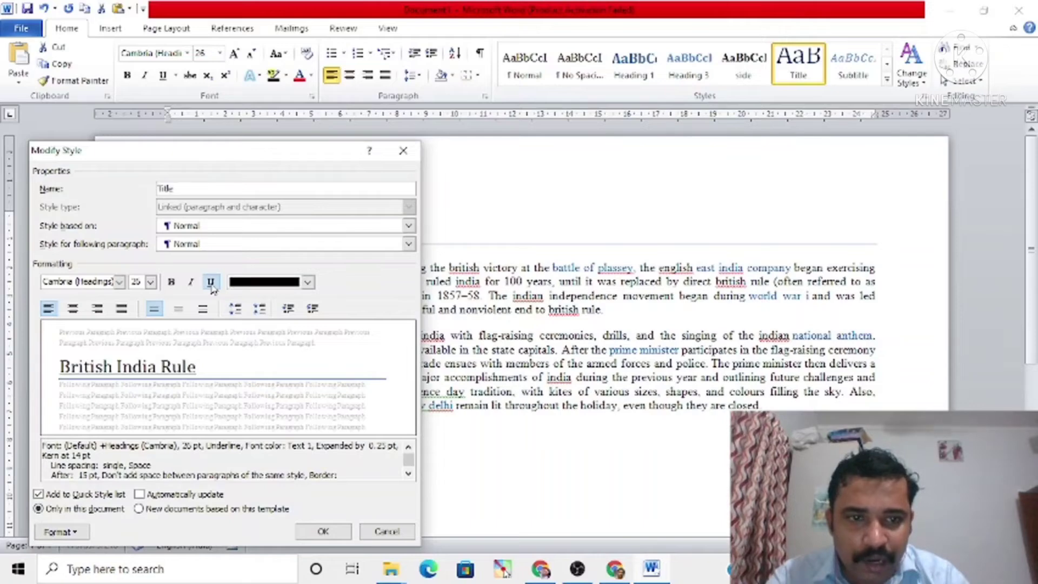
click(210, 282)
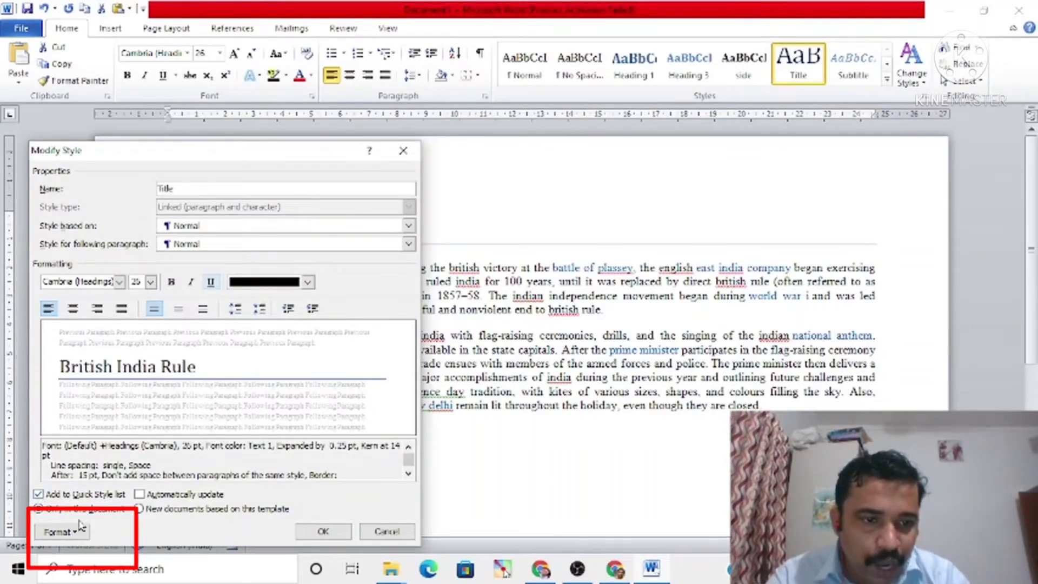
click(81, 536)
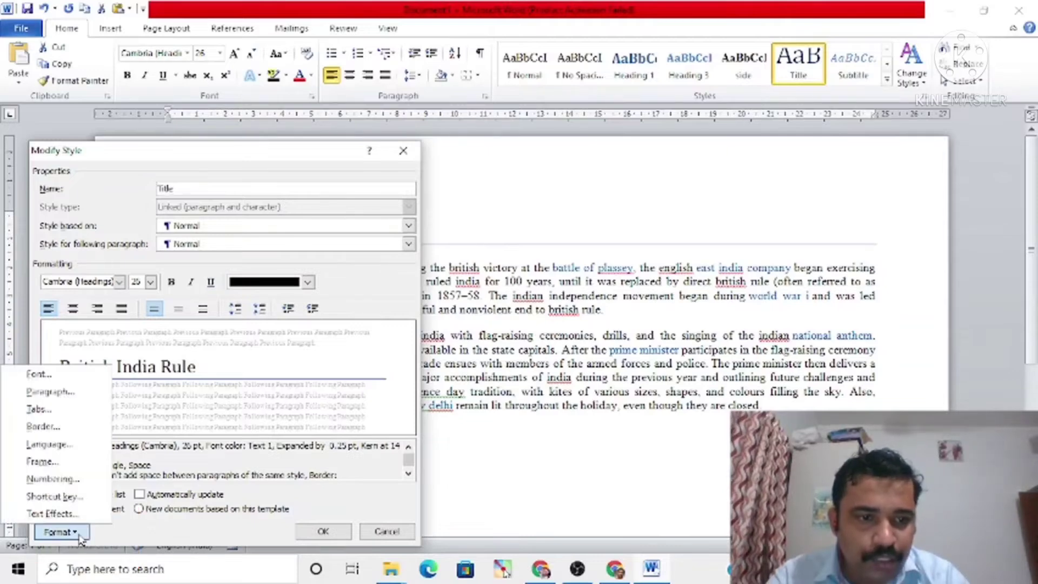
click(38, 374)
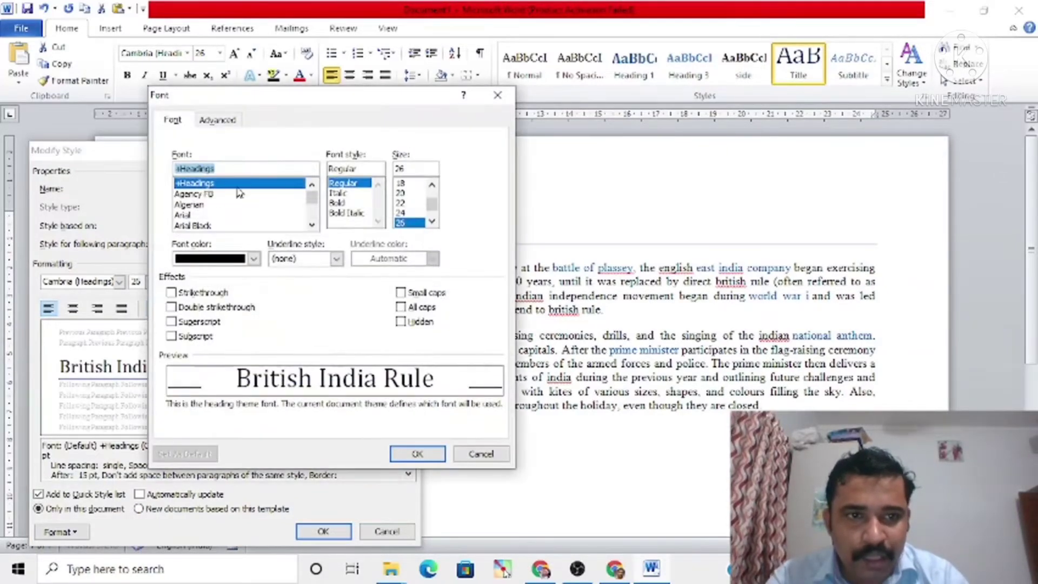
drag(312, 198, 313, 211)
click(483, 454)
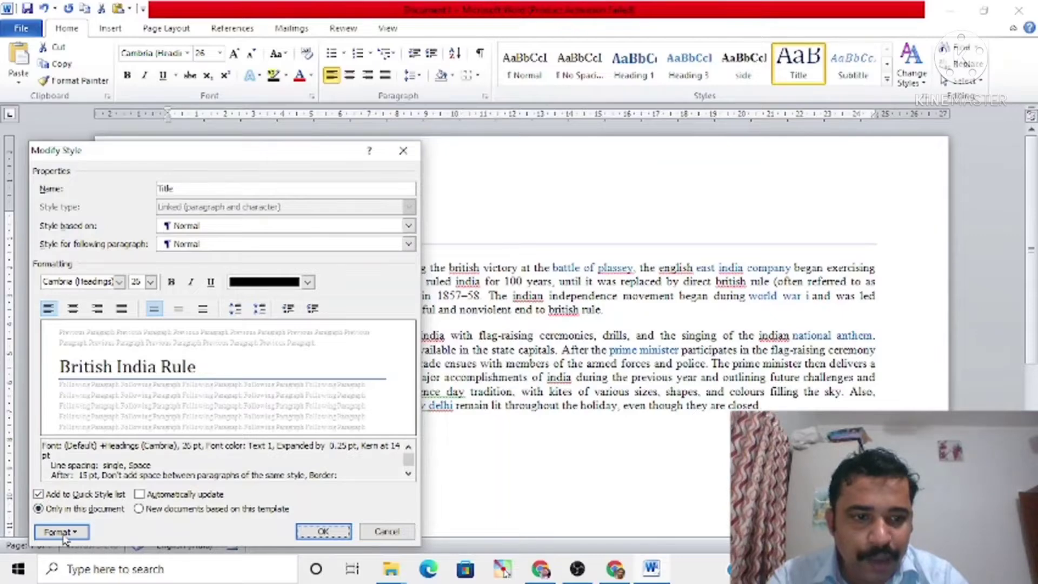
click(392, 530)
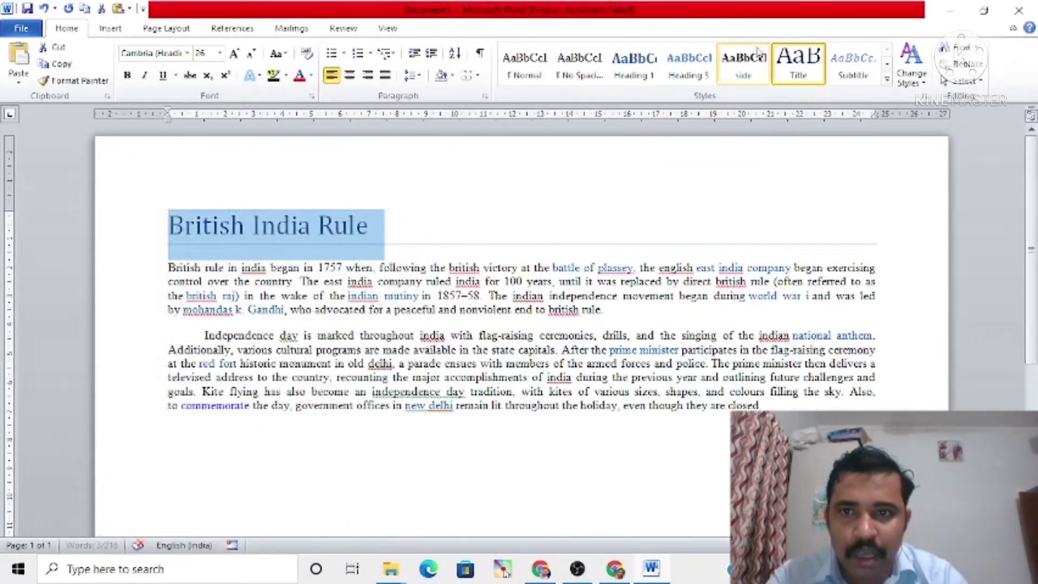
Step: Modify the Title style, setting its font colour to black from the theme colours
right_click(799, 75)
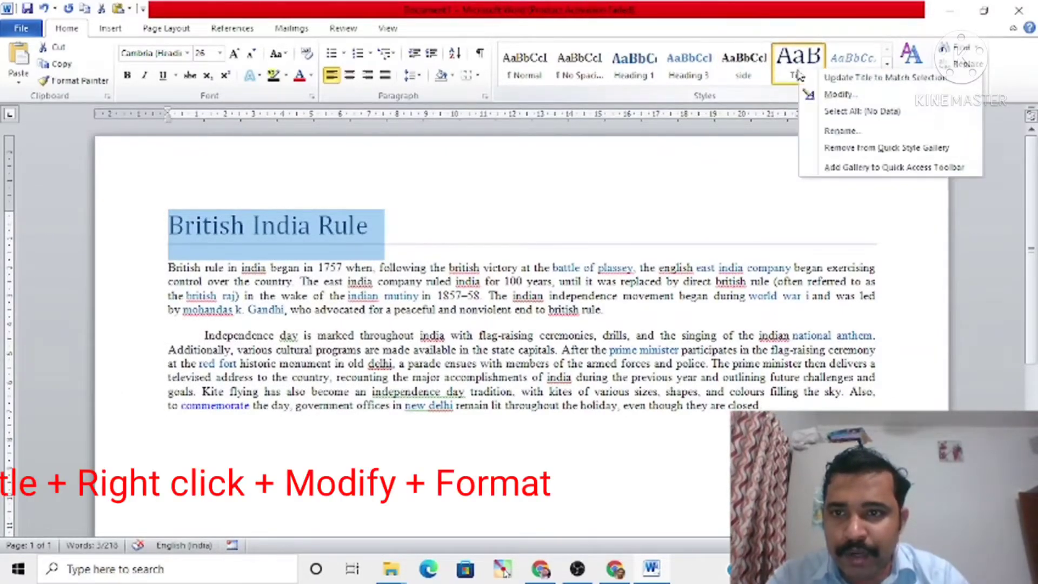
click(838, 98)
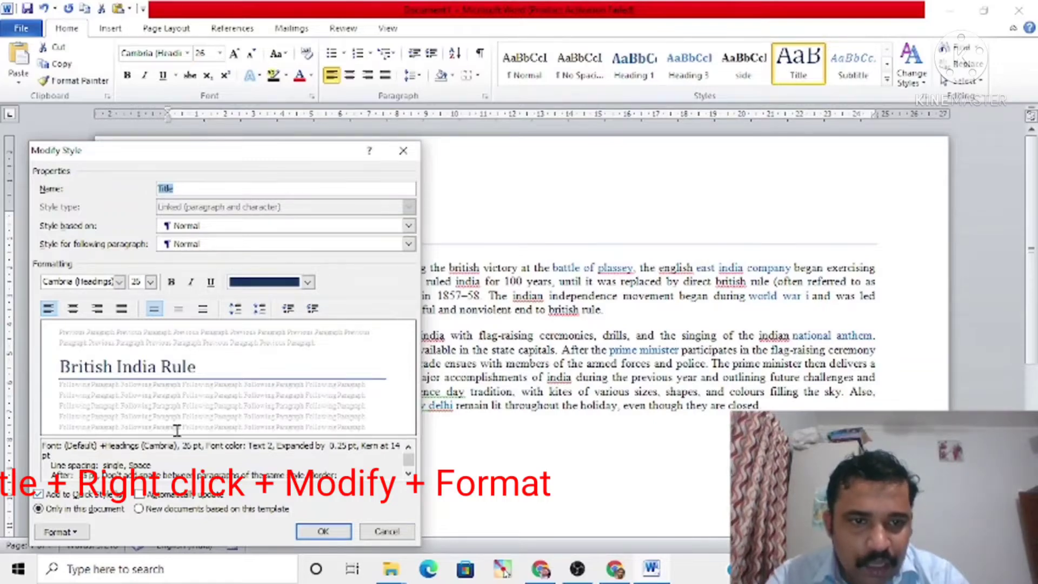
click(307, 284)
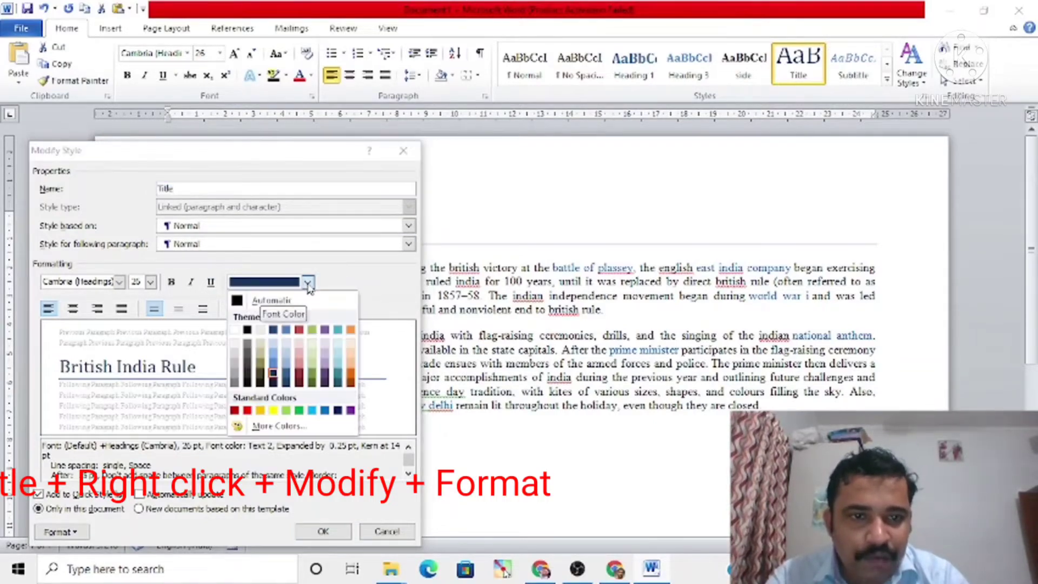
click(247, 330)
Step: Set the Title style's font to Times New Roman, bold, size 22
click(66, 533)
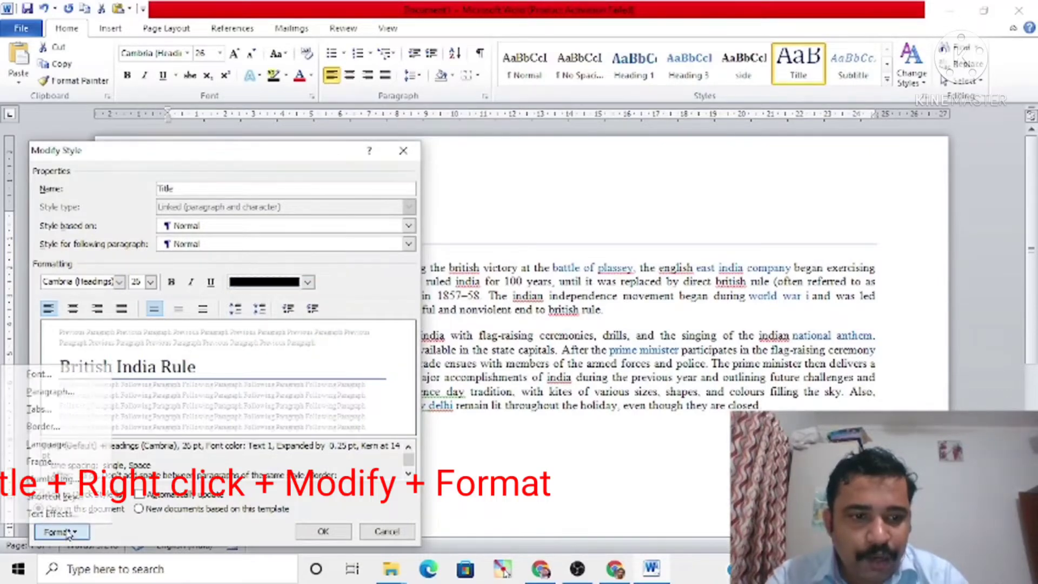
click(46, 379)
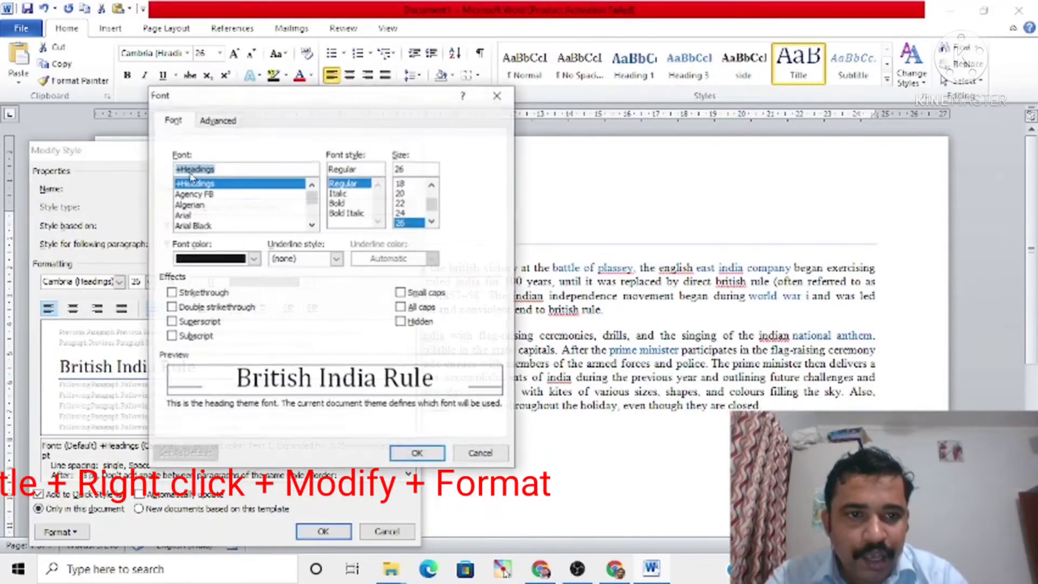
drag(312, 202, 312, 218)
text(time)
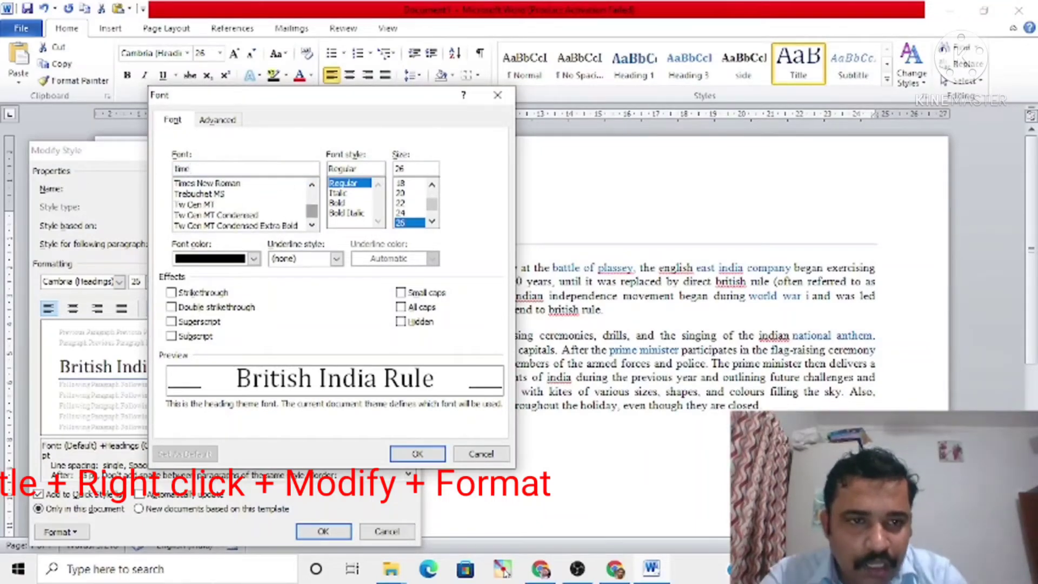
click(238, 183)
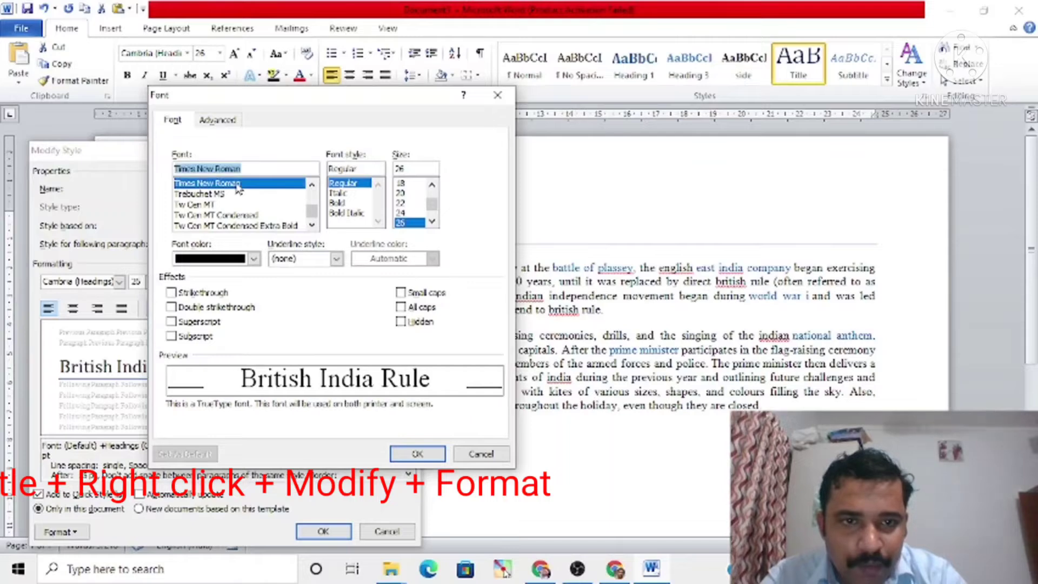
click(400, 204)
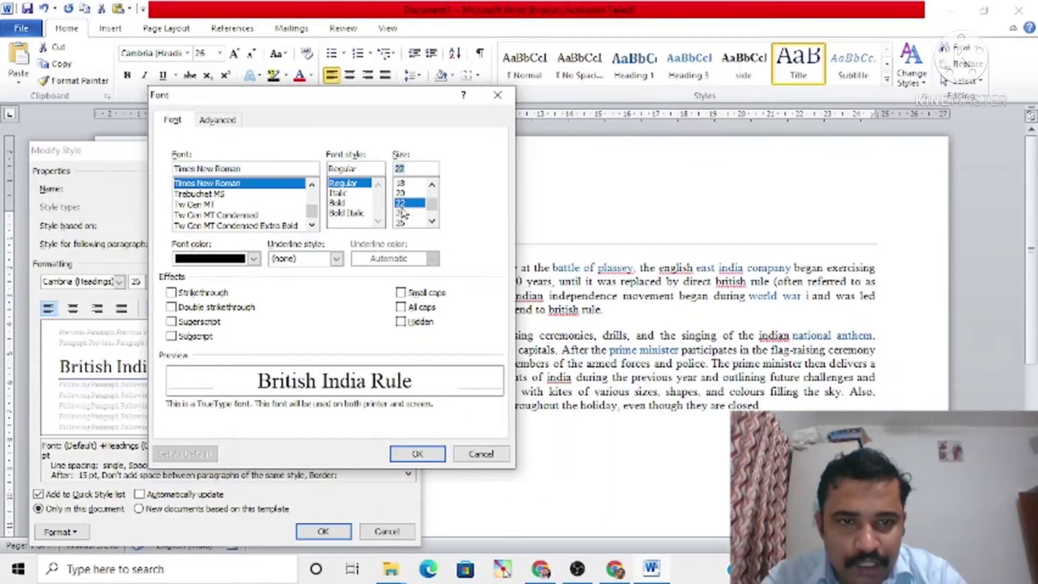
click(340, 204)
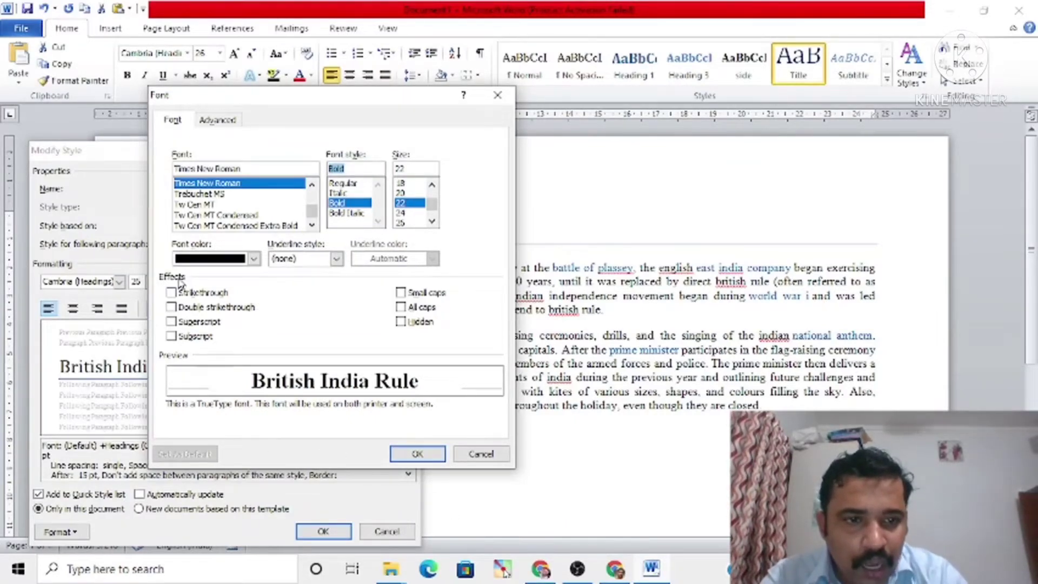
click(416, 455)
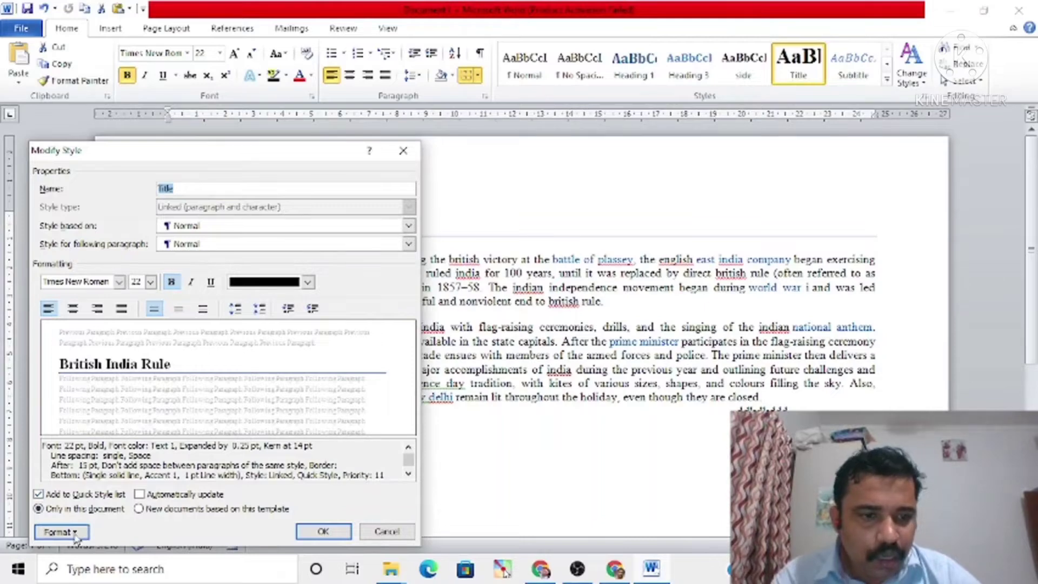
Step: Add a frame to the Title style with text wrapping set to Around
click(57, 532)
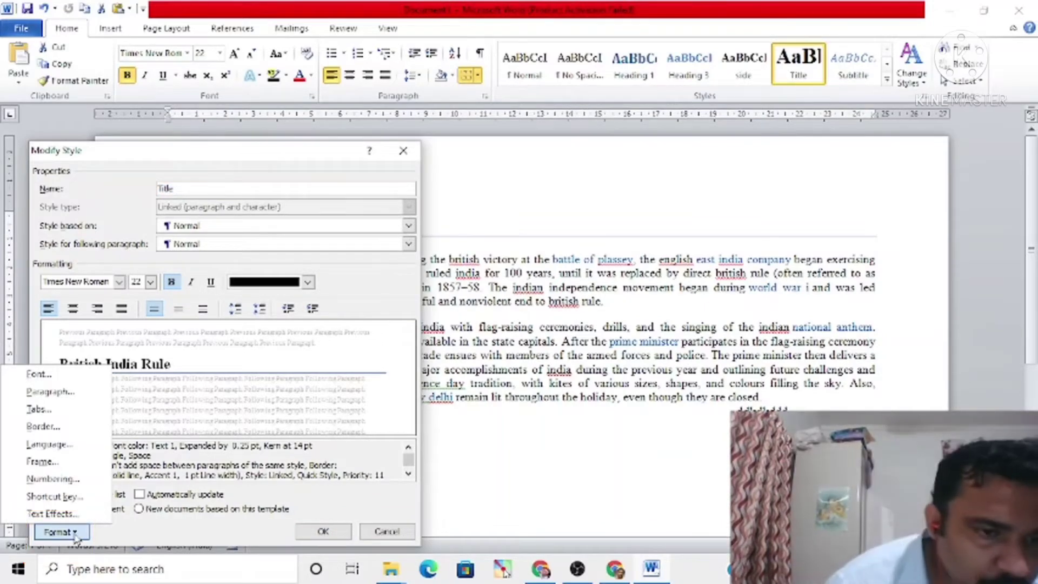
click(44, 462)
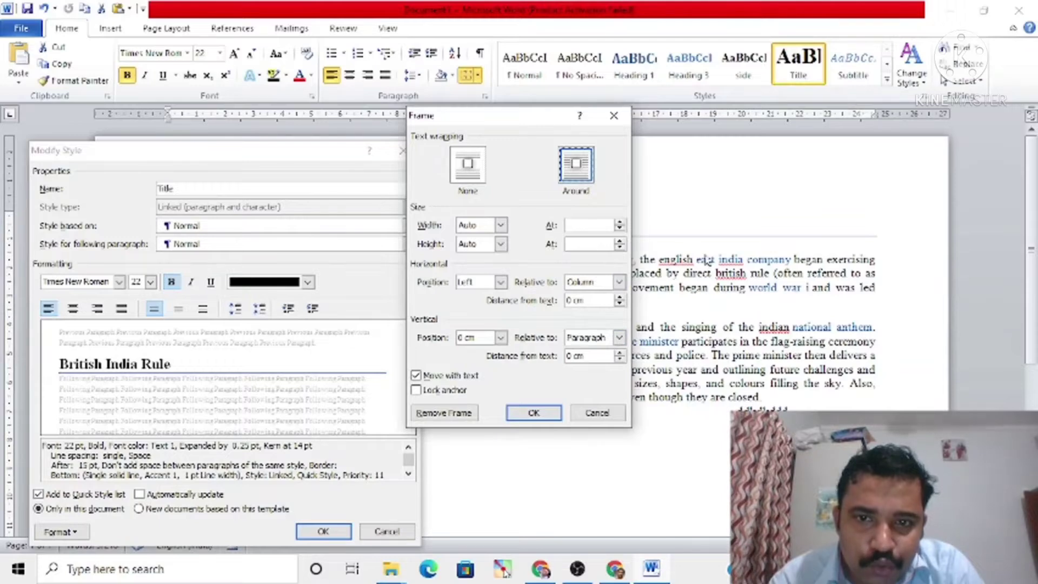
click(534, 413)
Step: Remove the border line from the Title style and apply the style changes
click(61, 533)
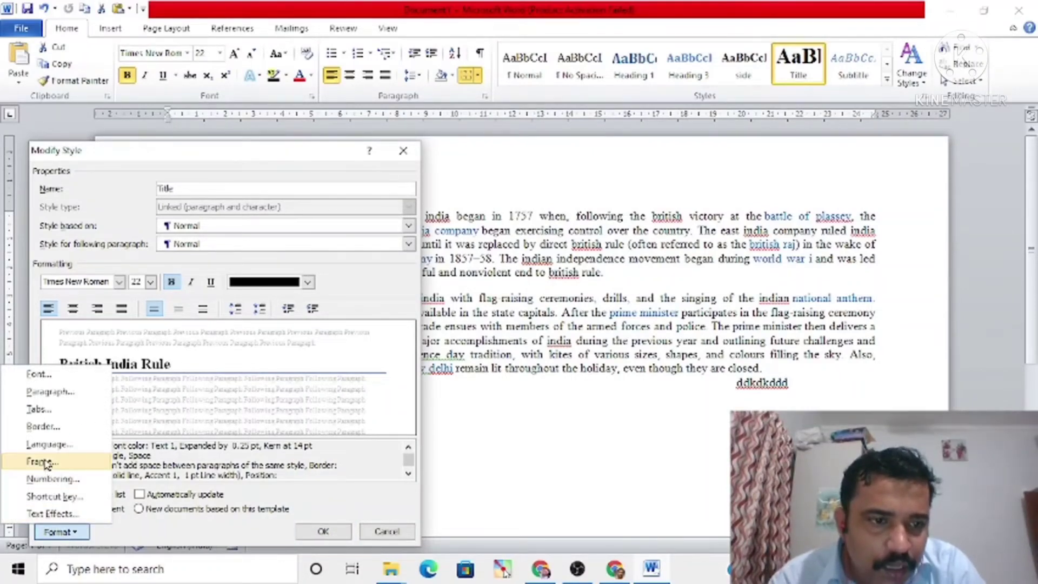
click(43, 428)
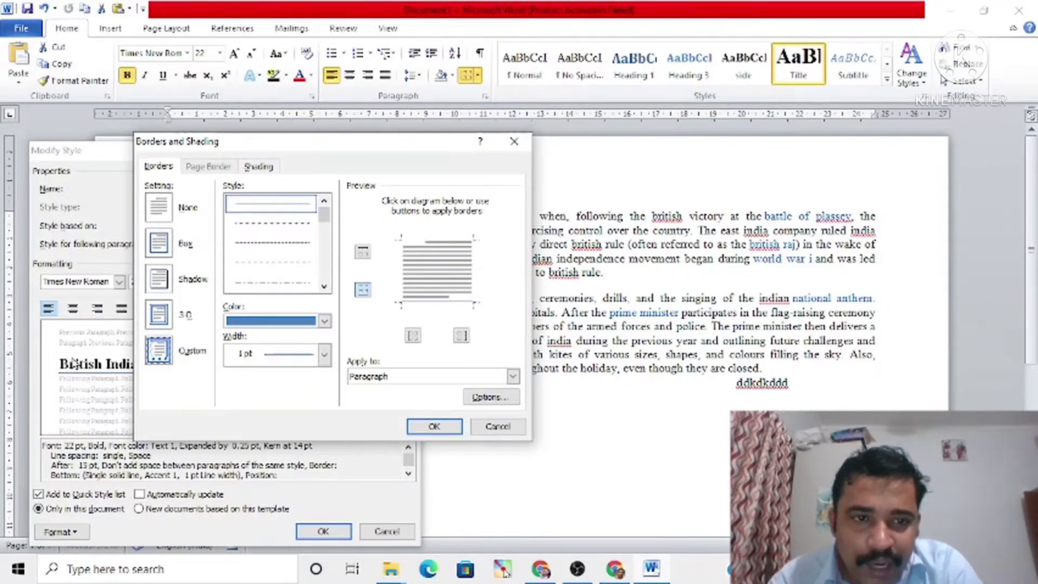
click(159, 207)
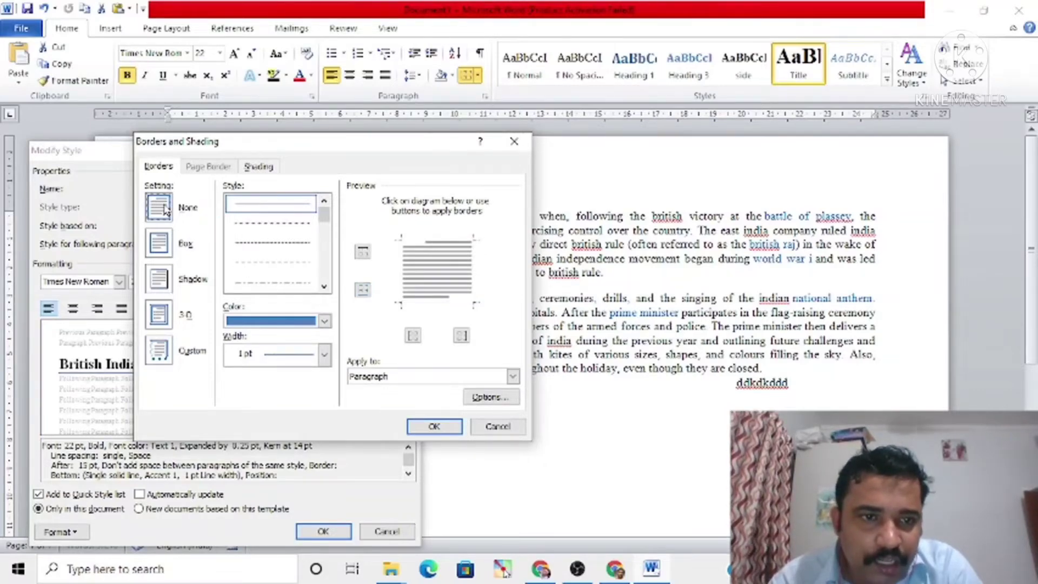
click(434, 426)
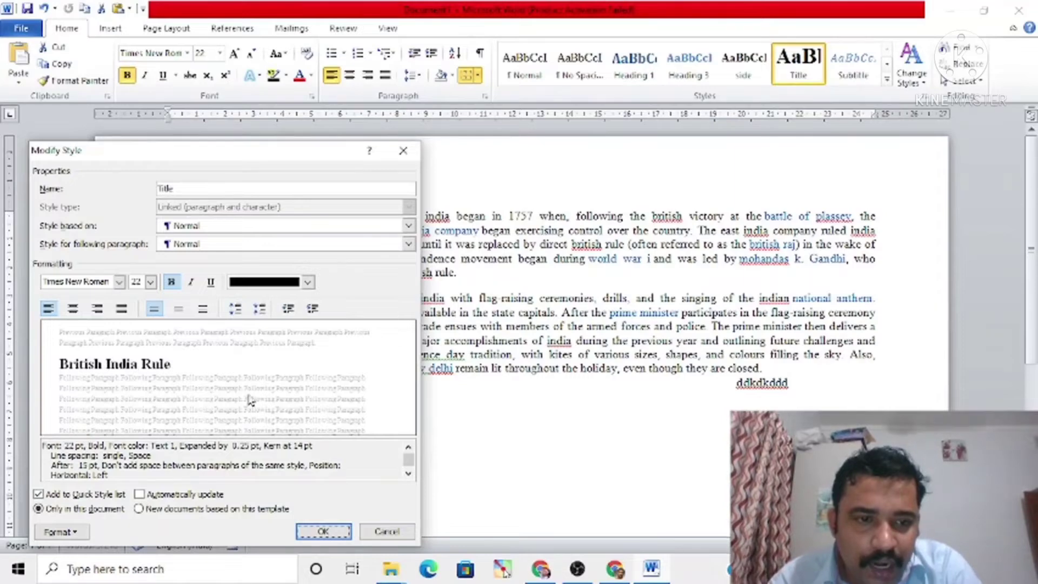
click(322, 531)
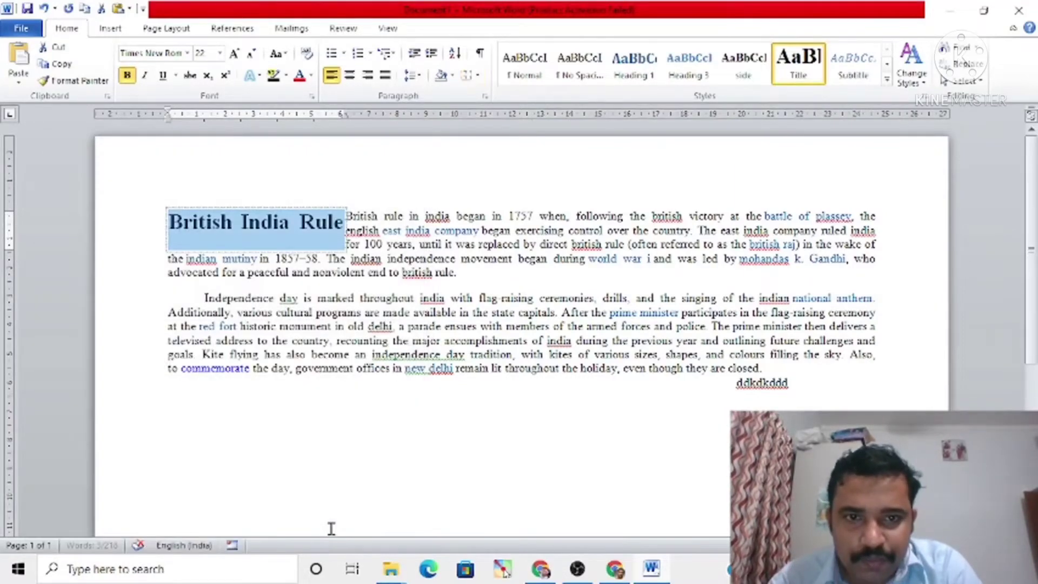
Step: Modify the Title style of the "British India Rule" heading, setting its frame's text wrapping to None
click(369, 241)
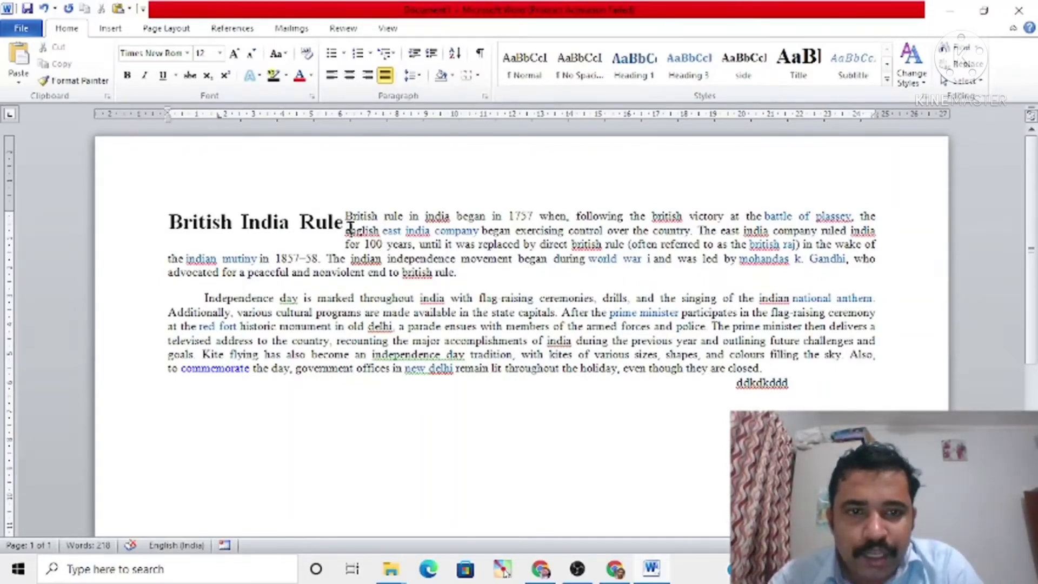
drag(350, 227, 167, 224)
click(326, 244)
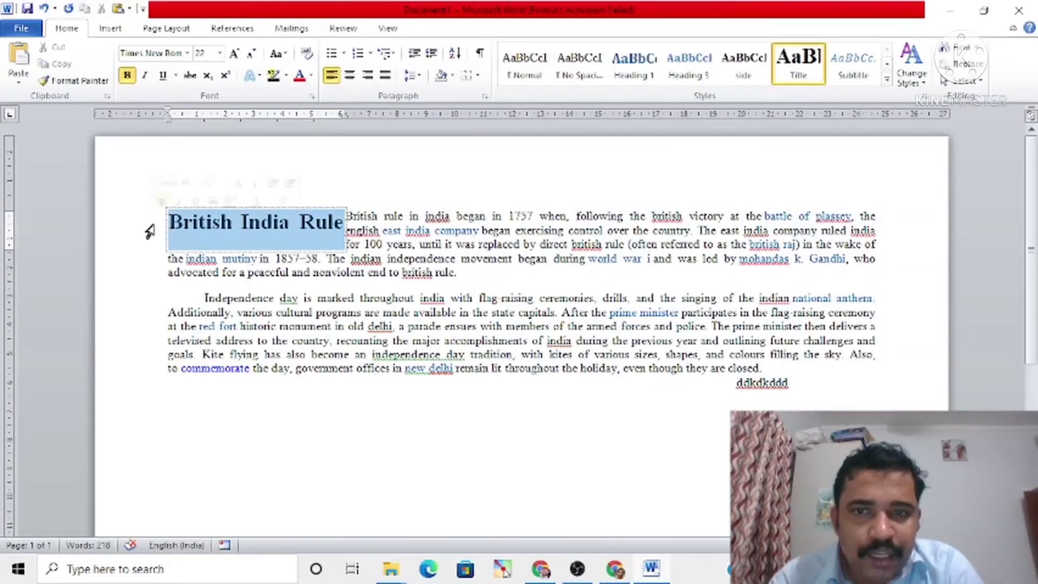
right_click(799, 77)
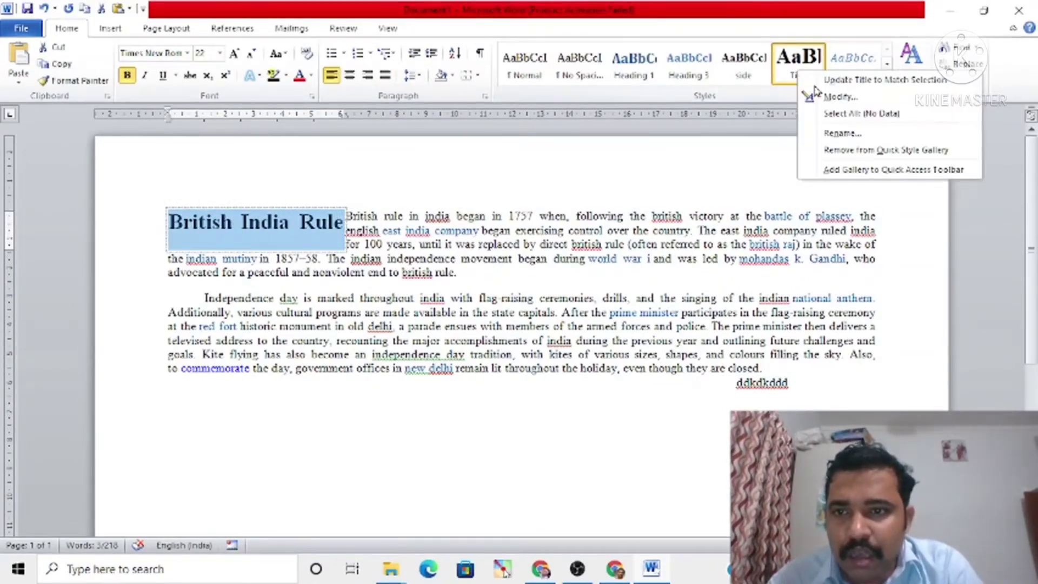
click(837, 103)
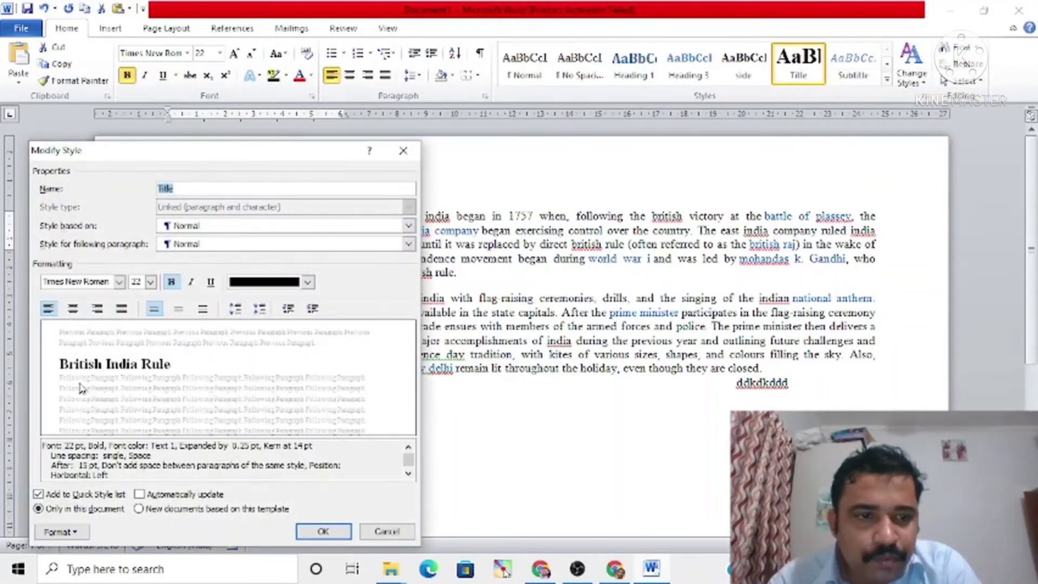
click(69, 532)
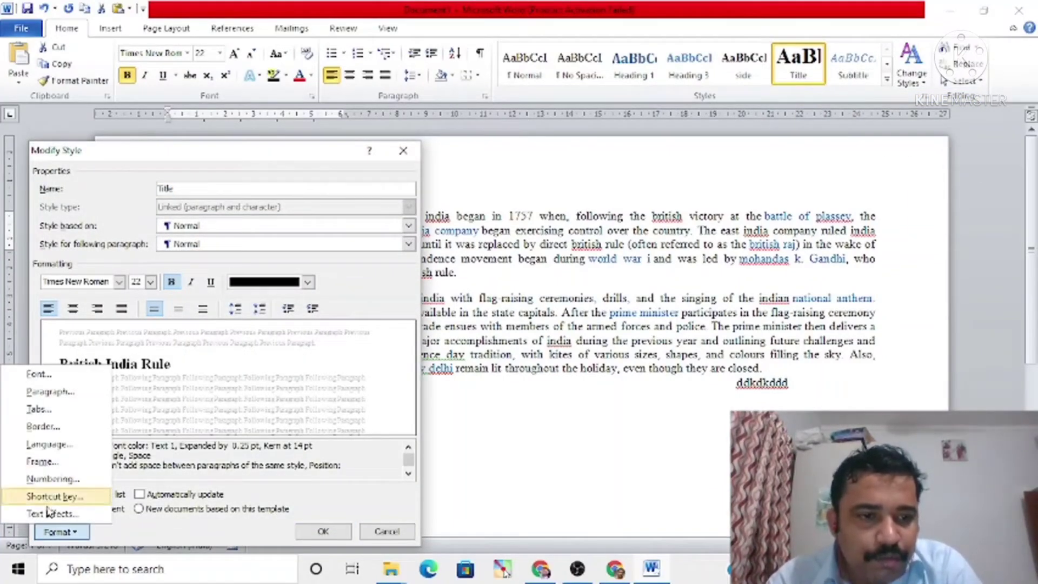
click(43, 461)
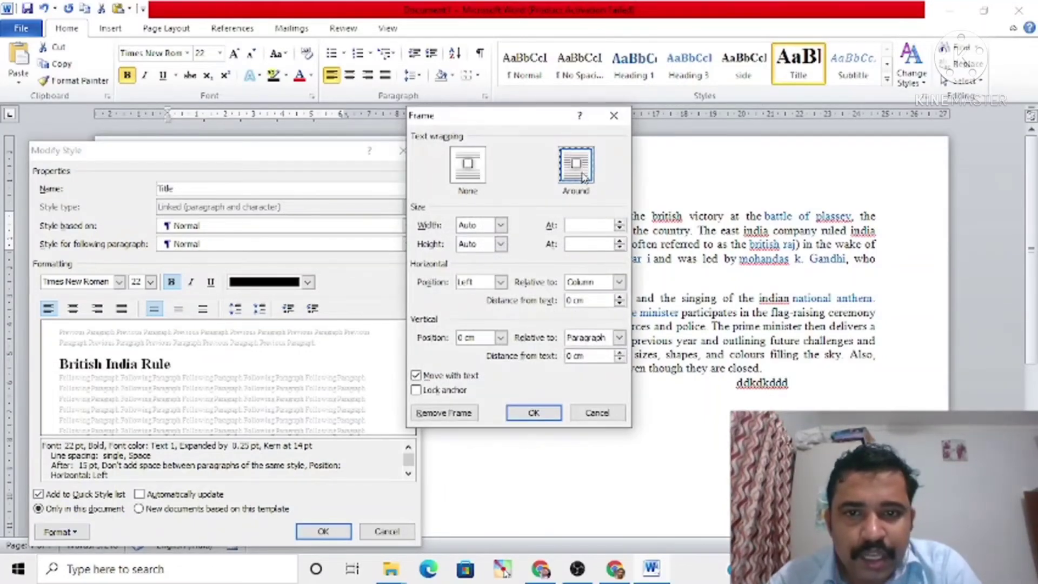
click(467, 168)
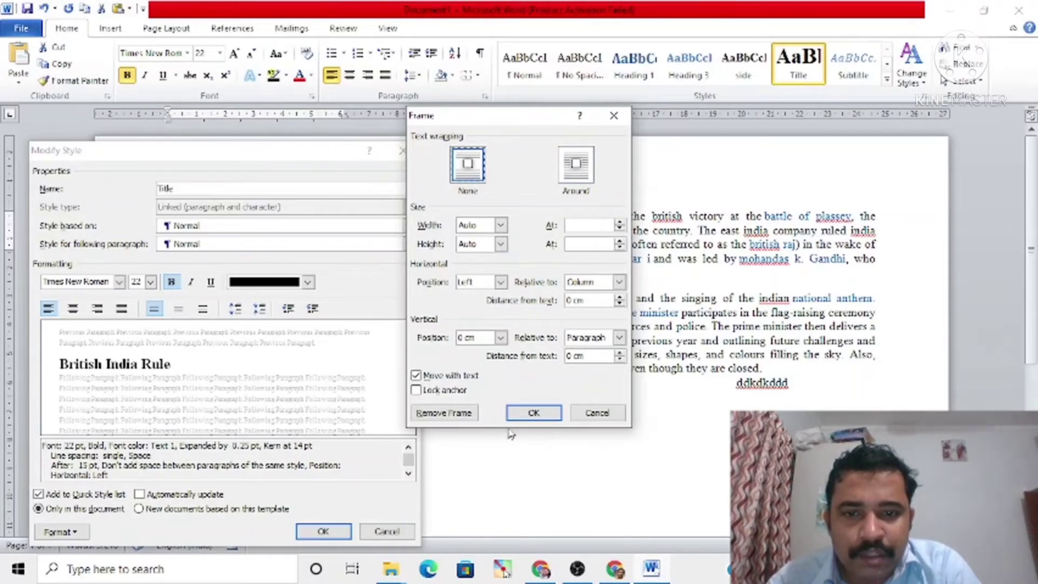
click(533, 412)
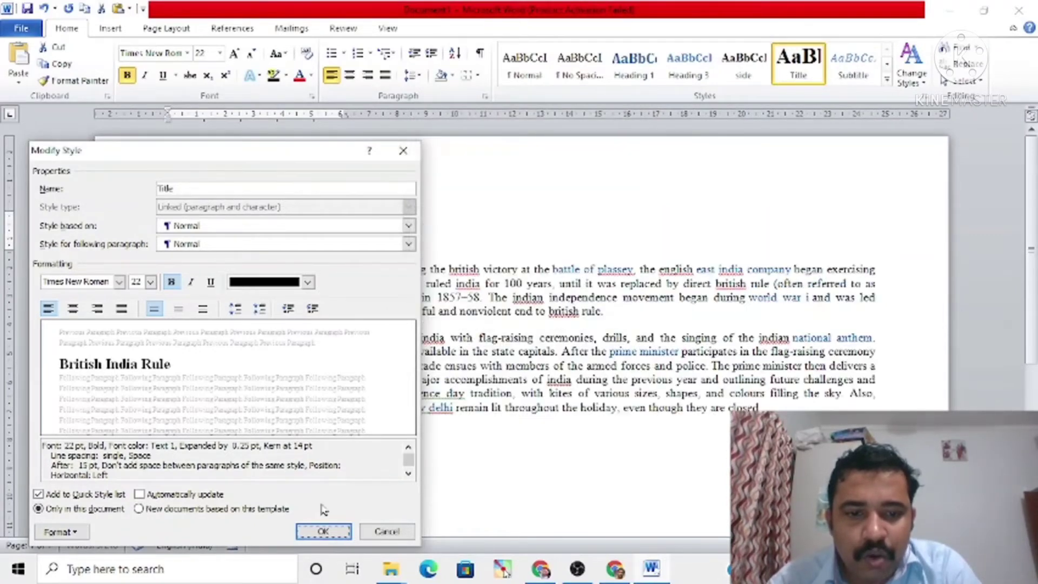
click(326, 533)
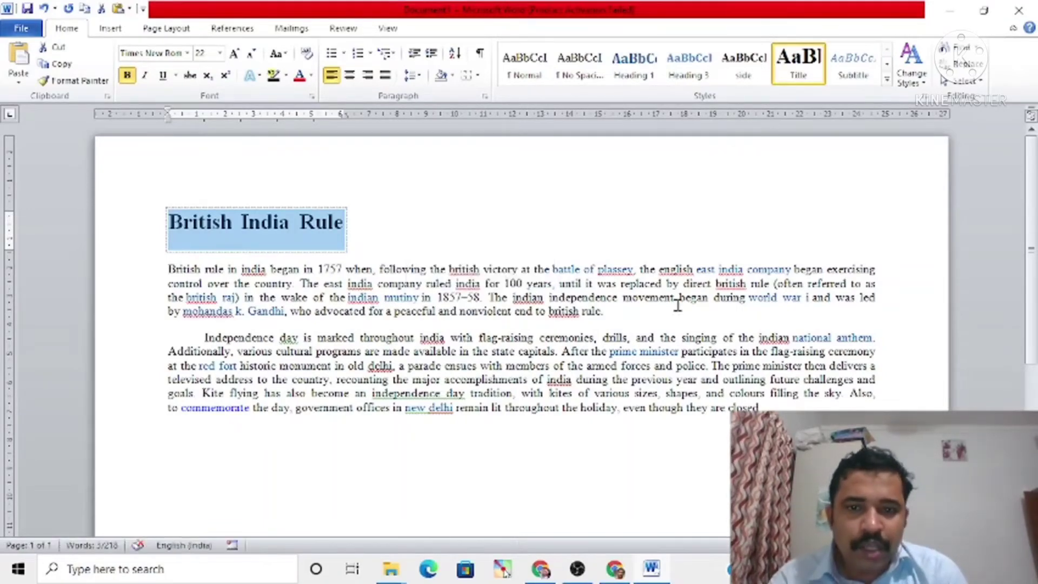
Step: Insert a new line after the first paragraph with the subheading text "After independence"
click(621, 316)
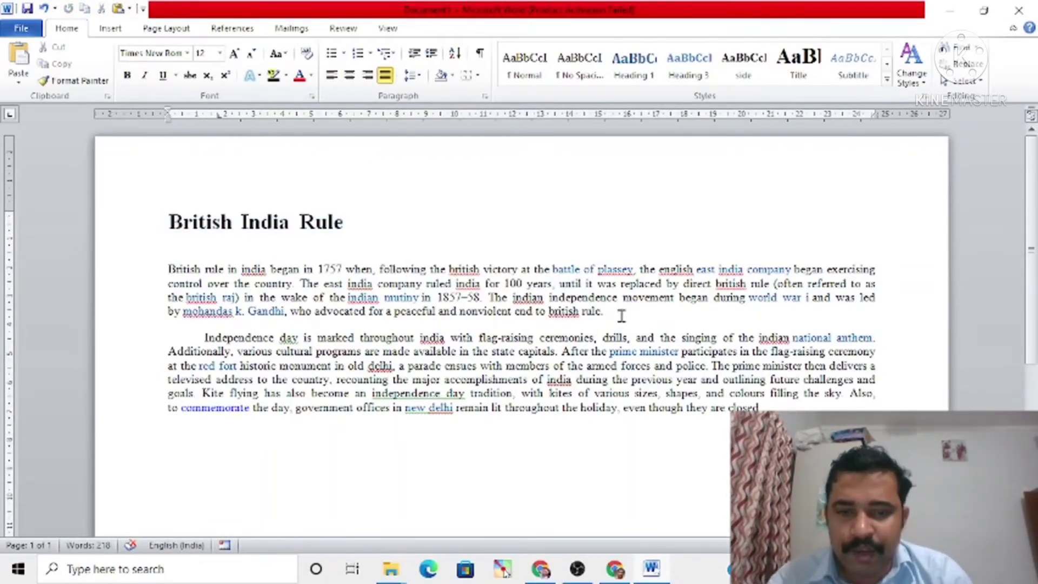
key(Return)
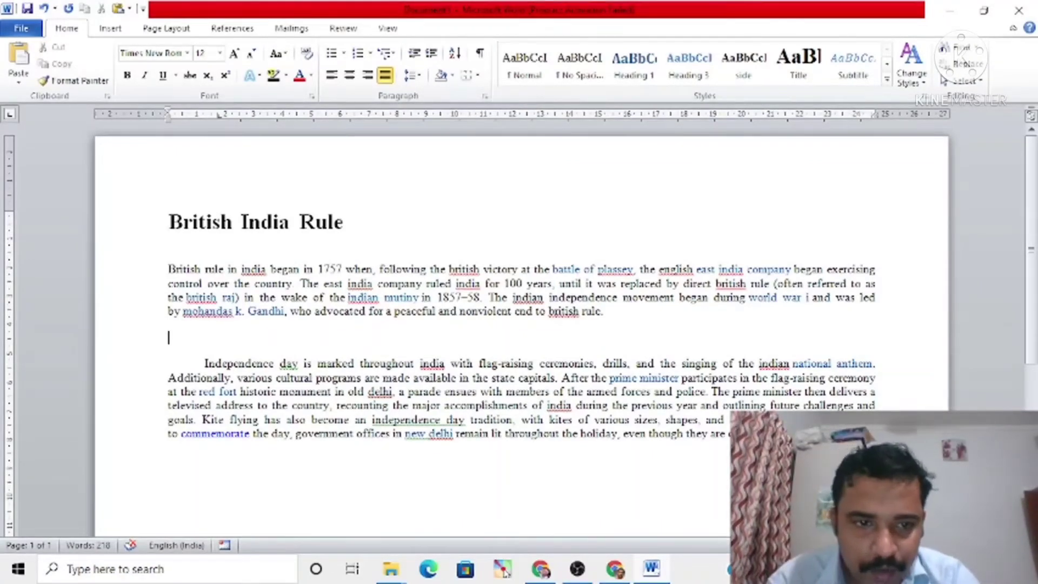
text(A)
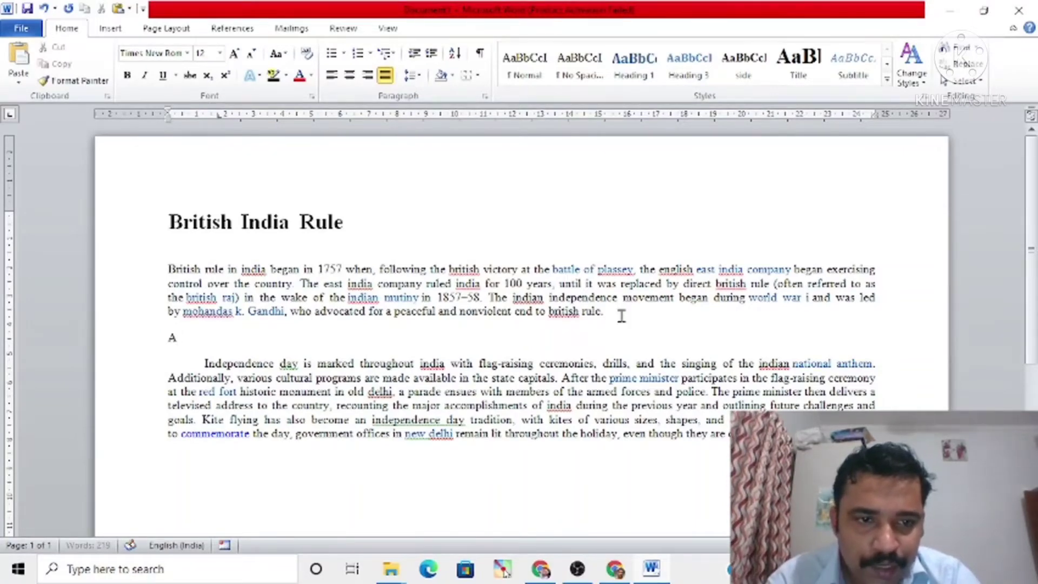
text(fter ind)
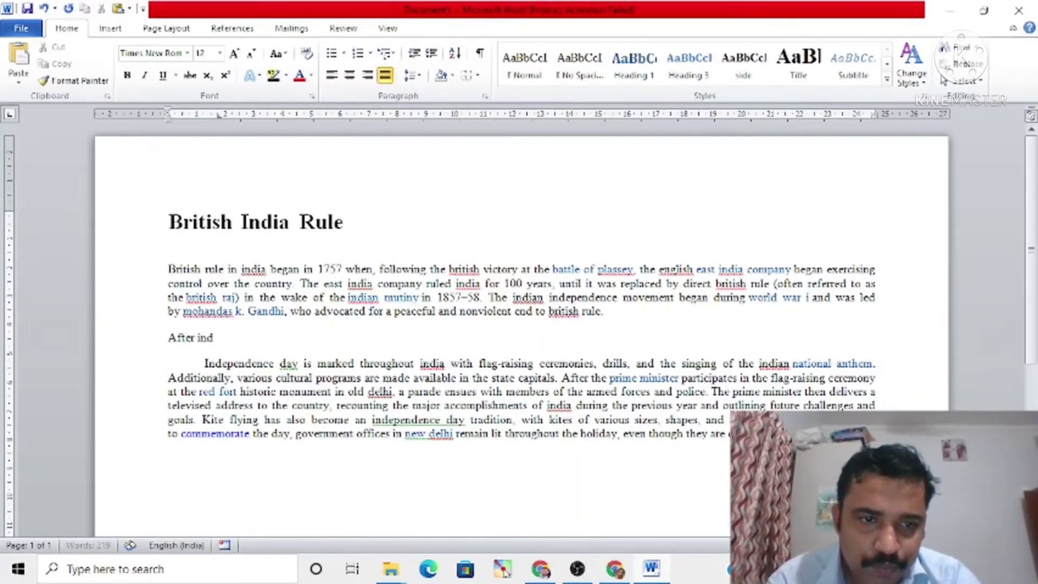
text(epen)
text(dence)
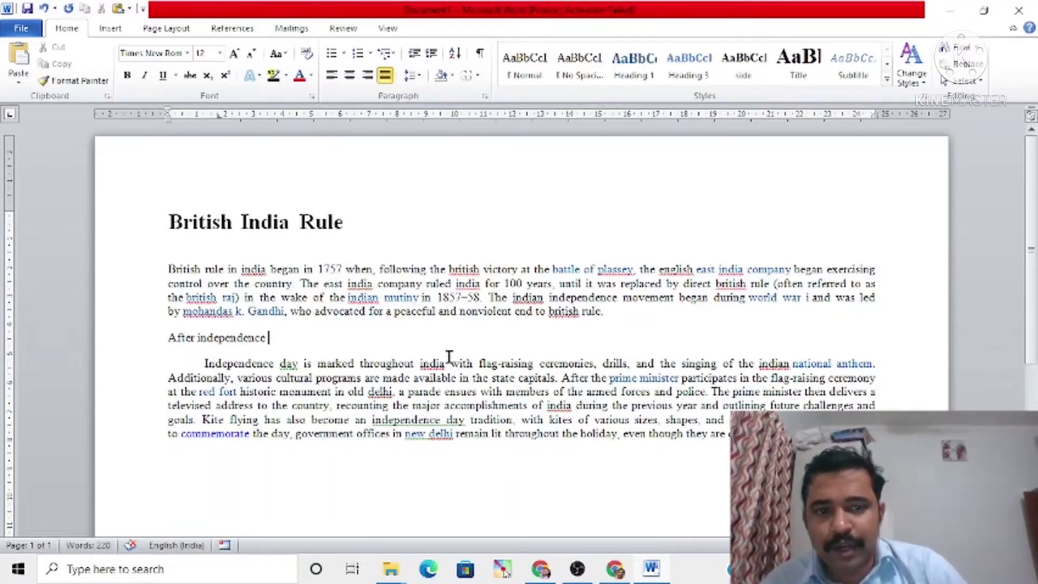
Step: Apply the side style to the "After independence" line and review that style's settings, keeping them as they are
drag(271, 338, 145, 343)
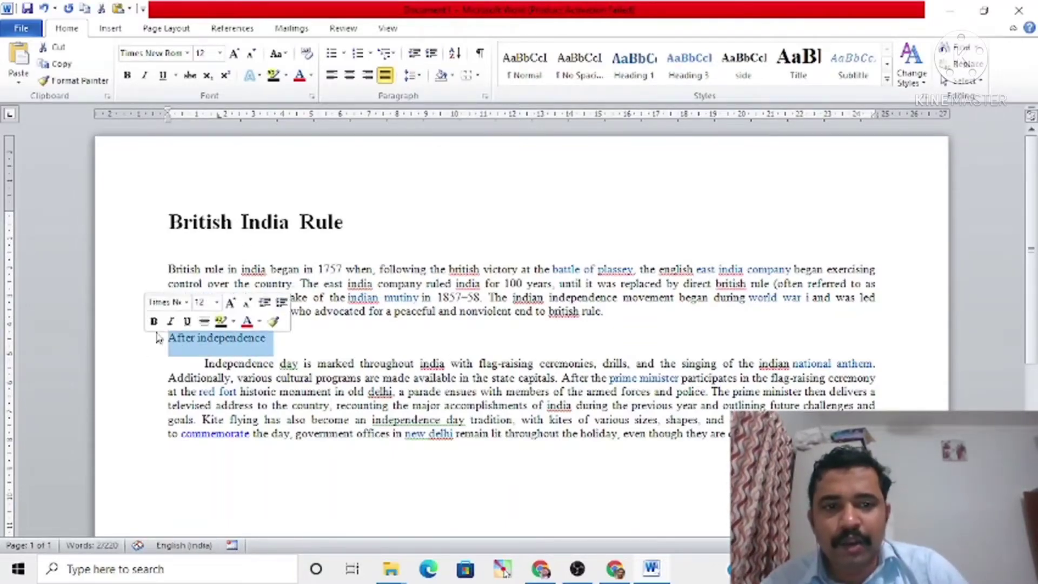
click(745, 78)
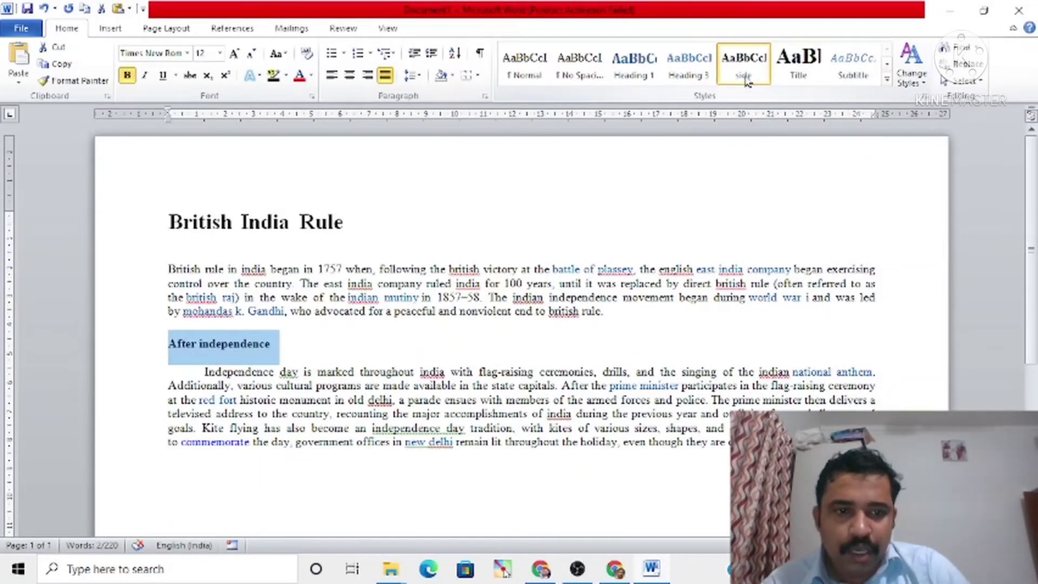
right_click(746, 80)
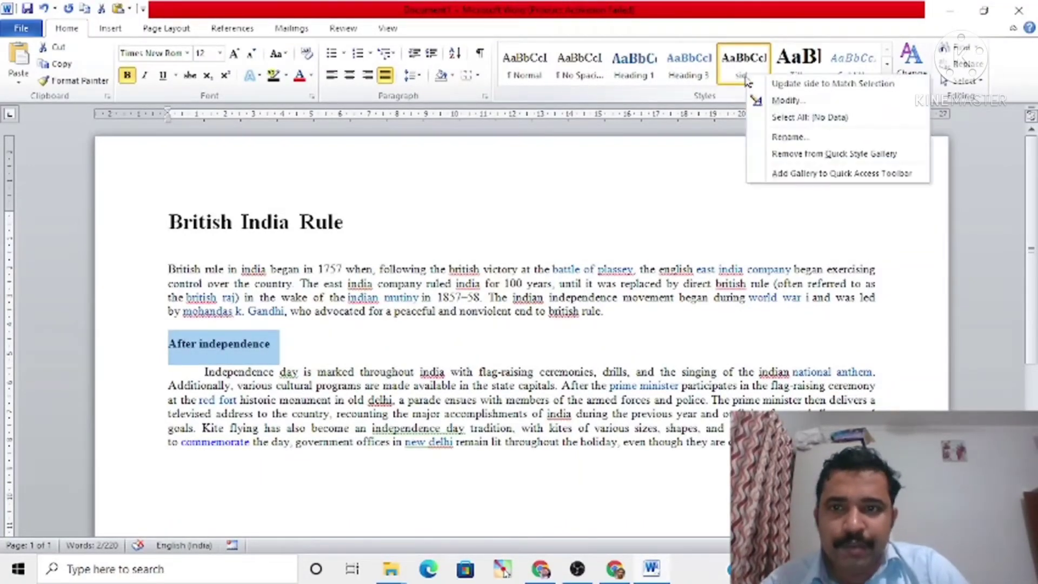
click(777, 99)
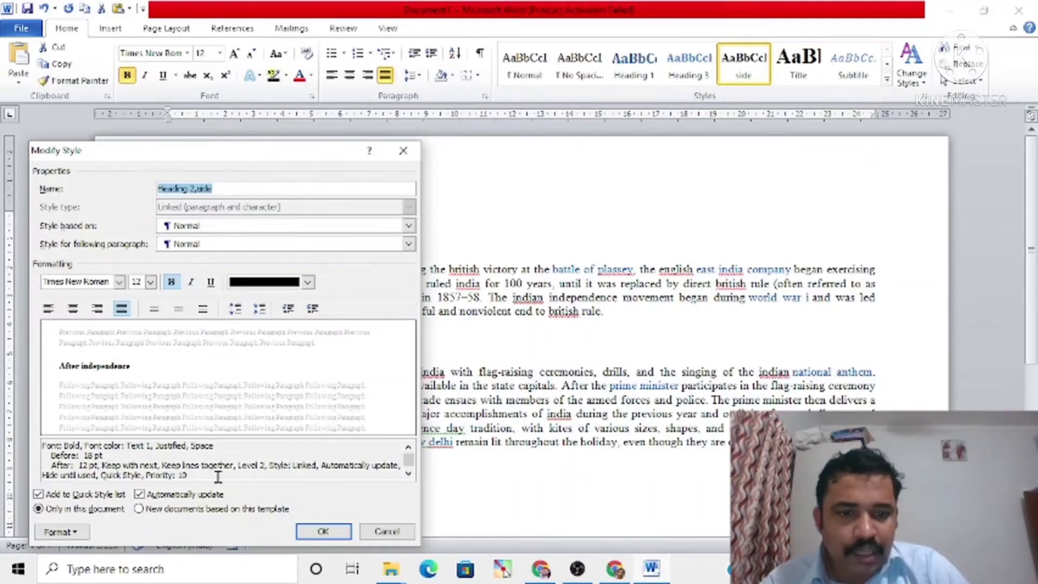
click(322, 530)
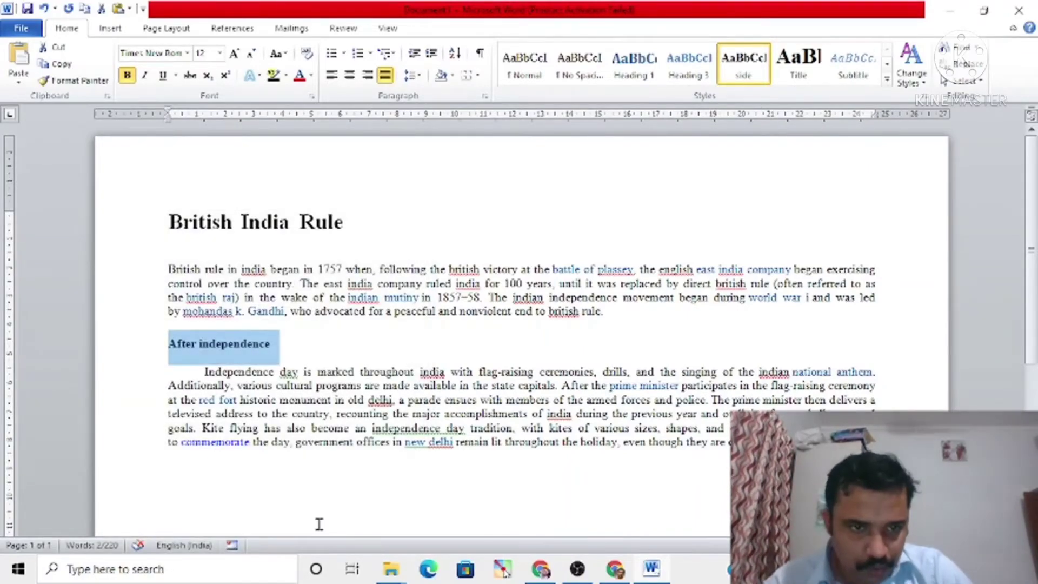
click(297, 373)
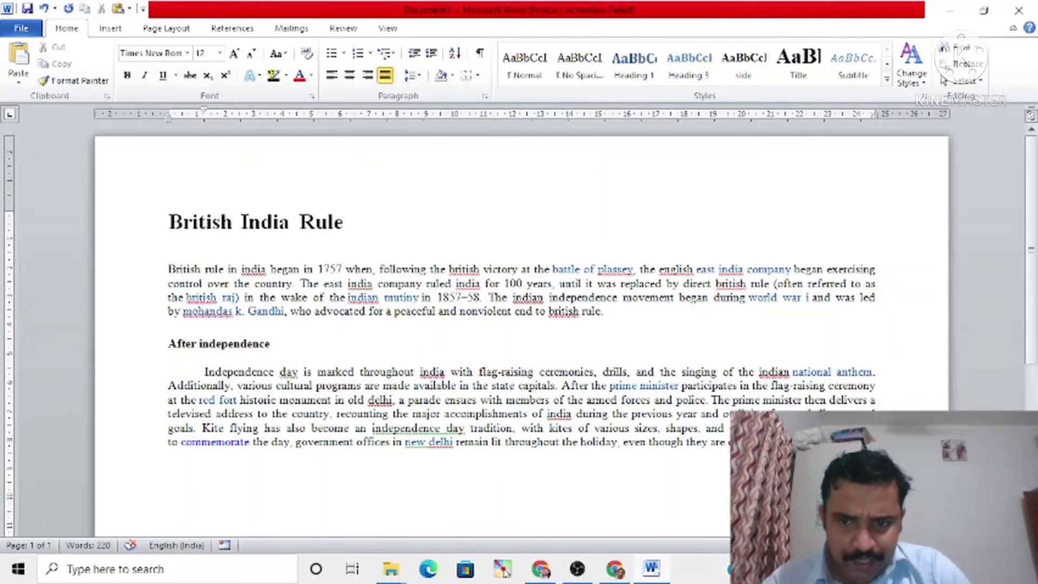
click(173, 455)
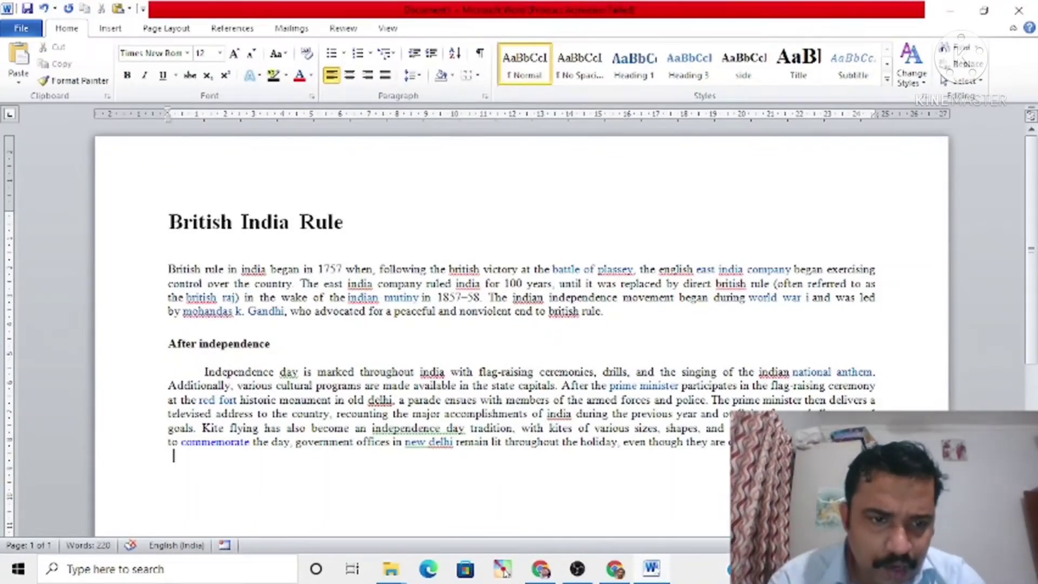
Step: Add a new line below the last paragraph with the subheading text "Before independence"
key(Return)
text(Bef)
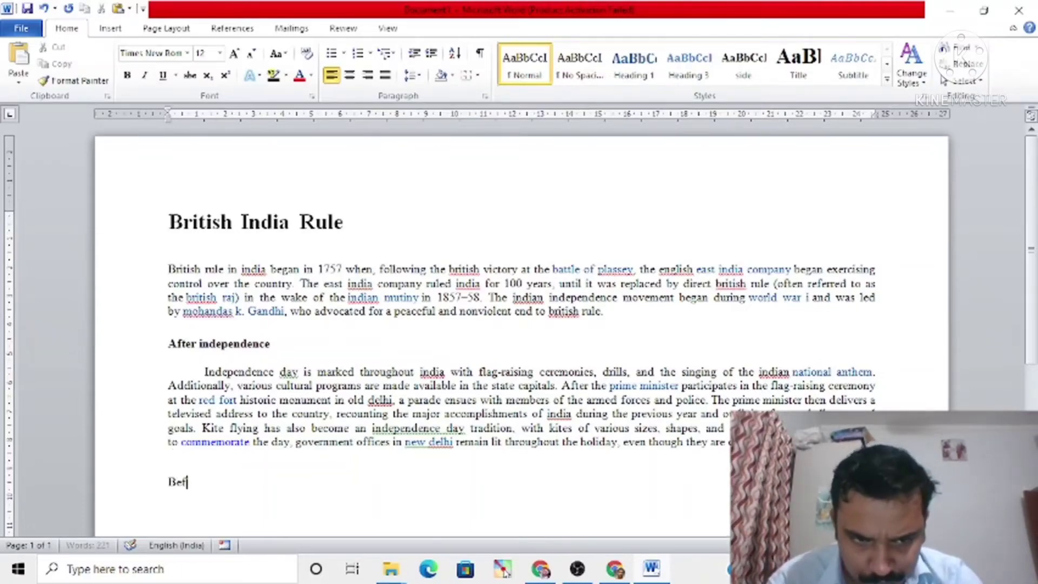
text(ore independ)
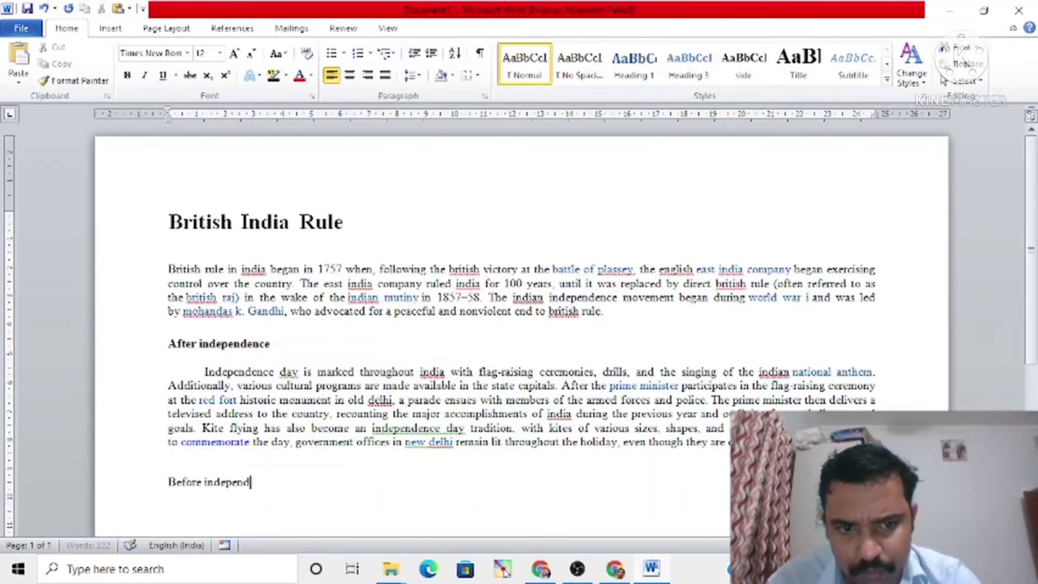
text(ence)
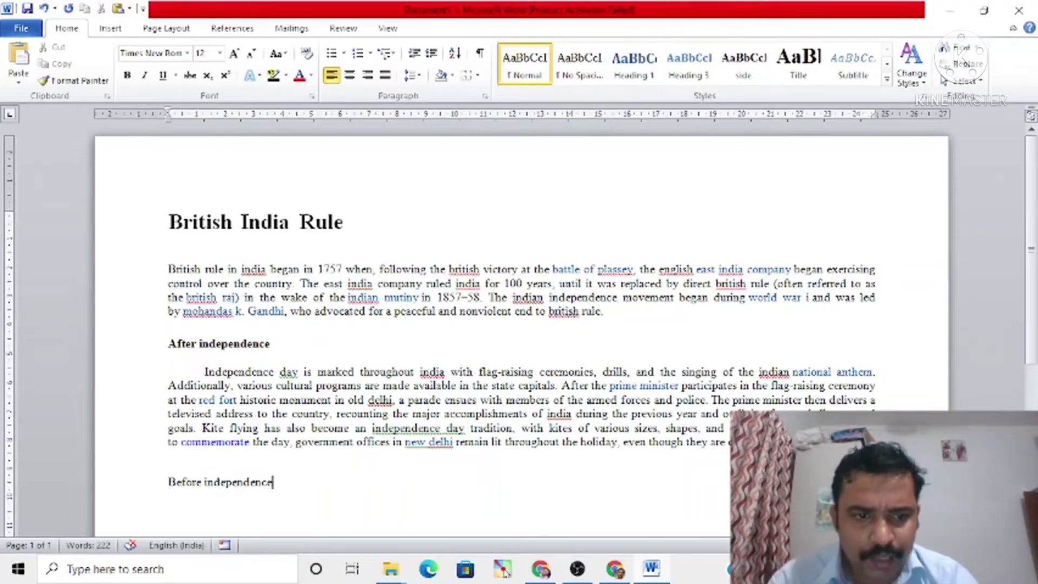
Step: Apply the side style to the "Before independence" line and compare it with the styles of the other headings
triple_click(168, 481)
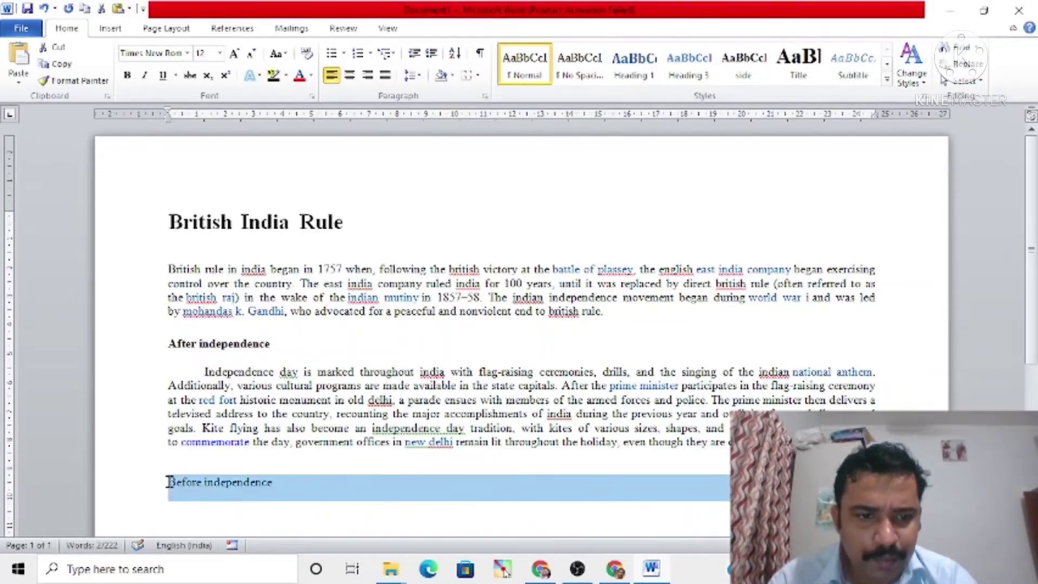
click(744, 73)
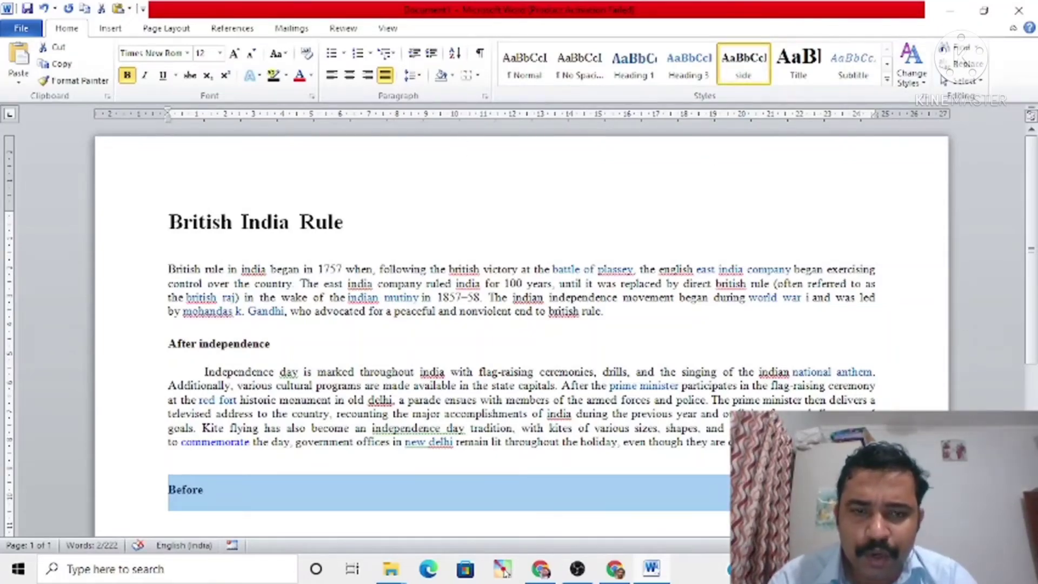
click(301, 486)
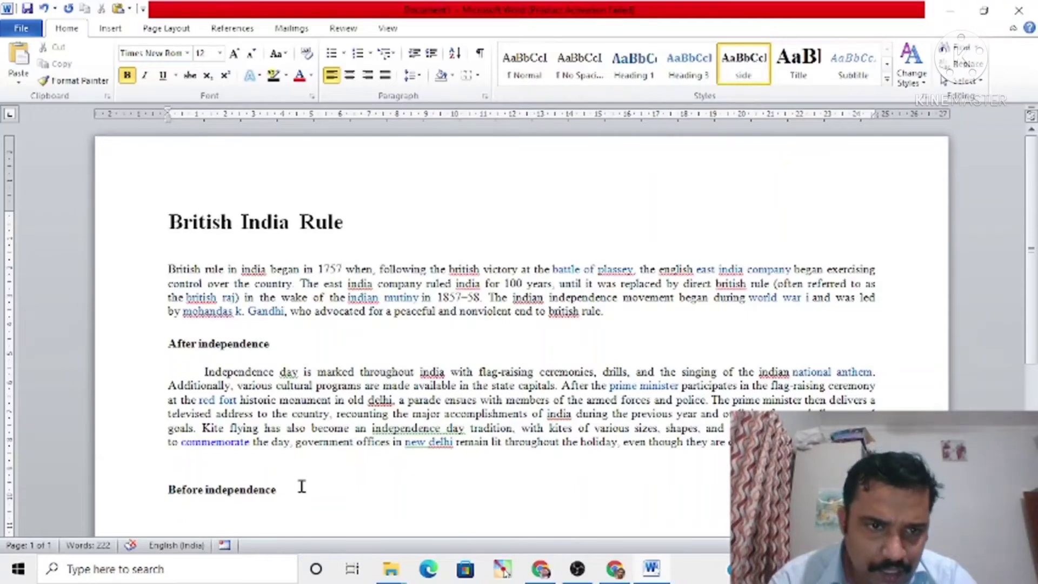
click(236, 225)
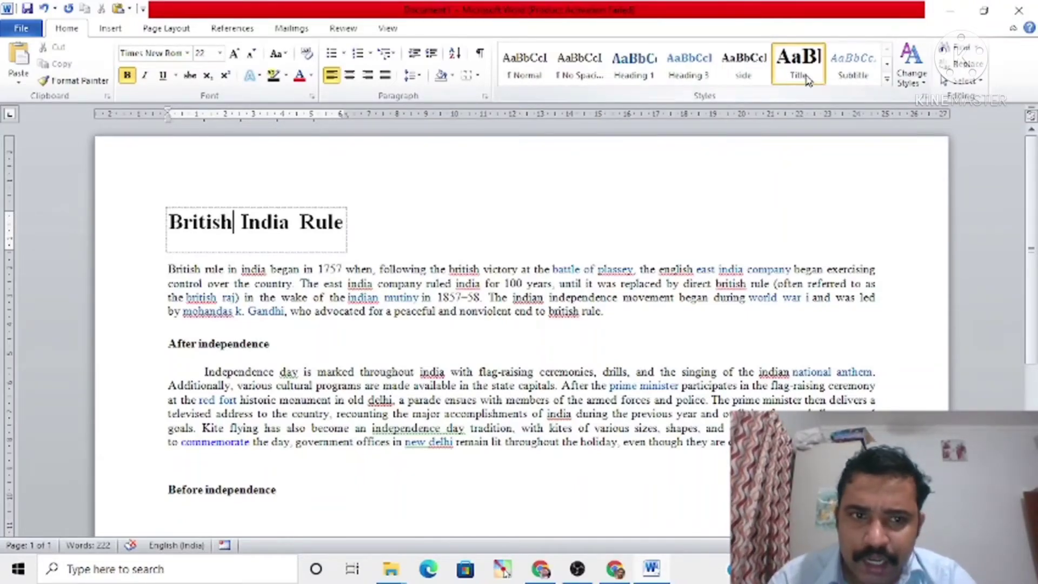
click(227, 359)
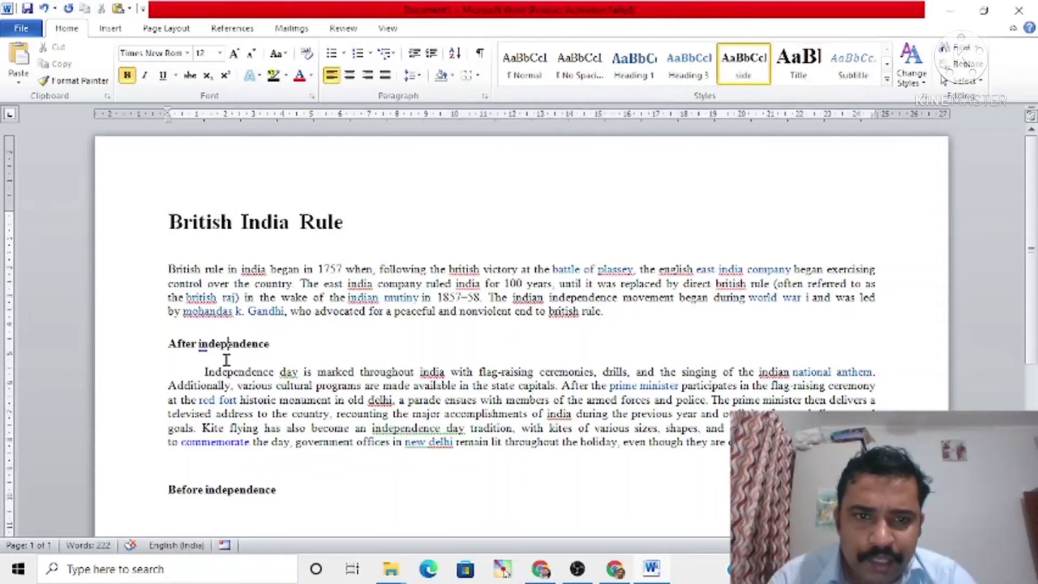
Step: Add another line below "Before independence" with the subheading text "After world war 2", leaving an empty line between them
click(241, 494)
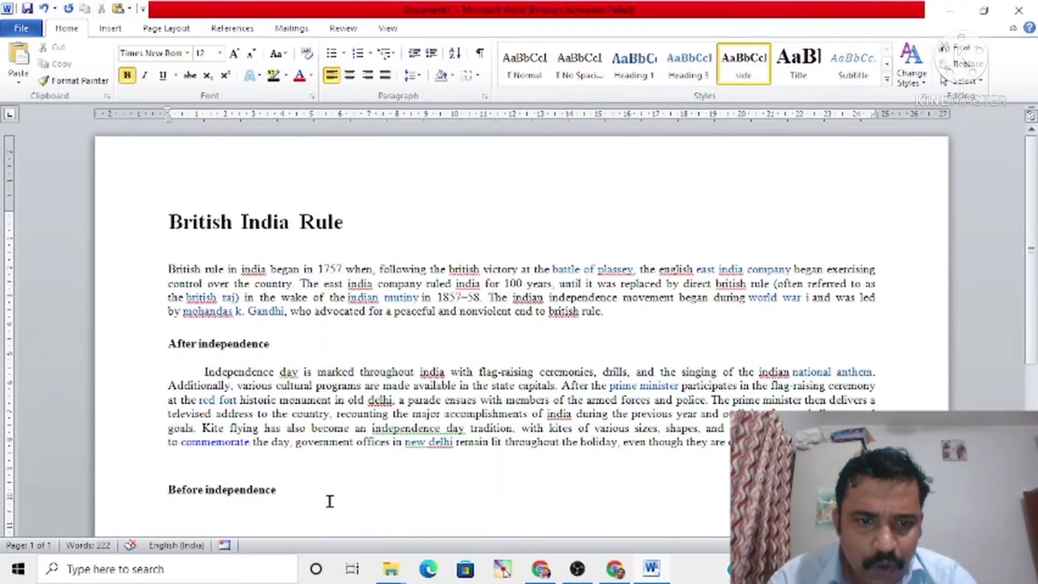
key(Return)
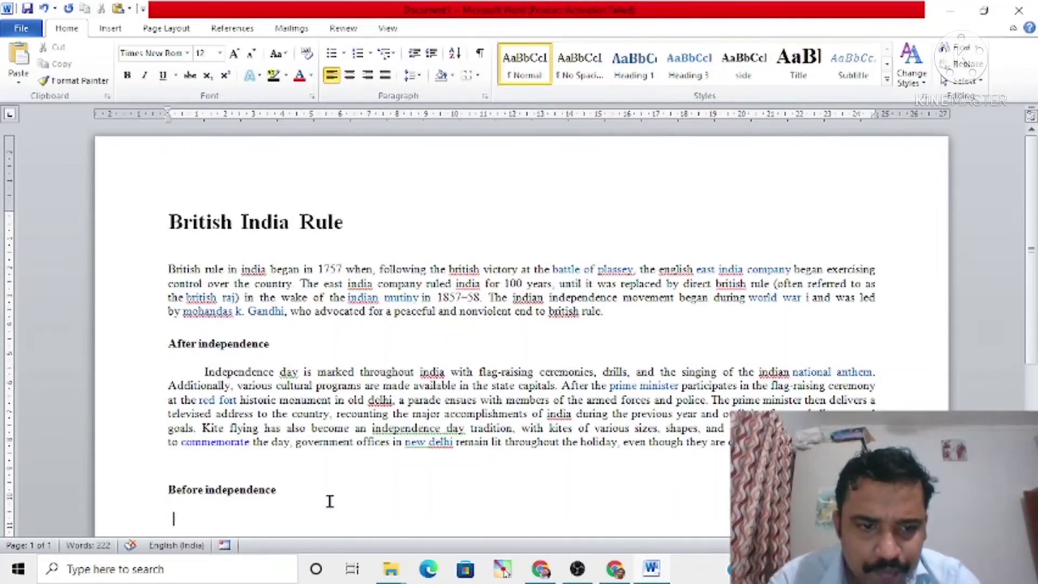
key(Return)
text(AF)
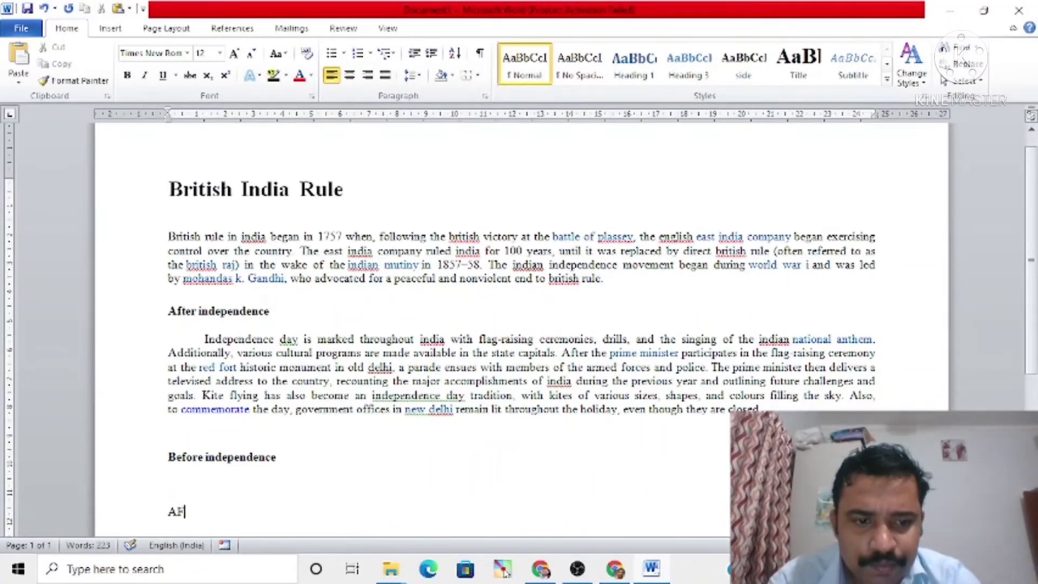
key(BackSpace)
text(F)
key(BackSpace)
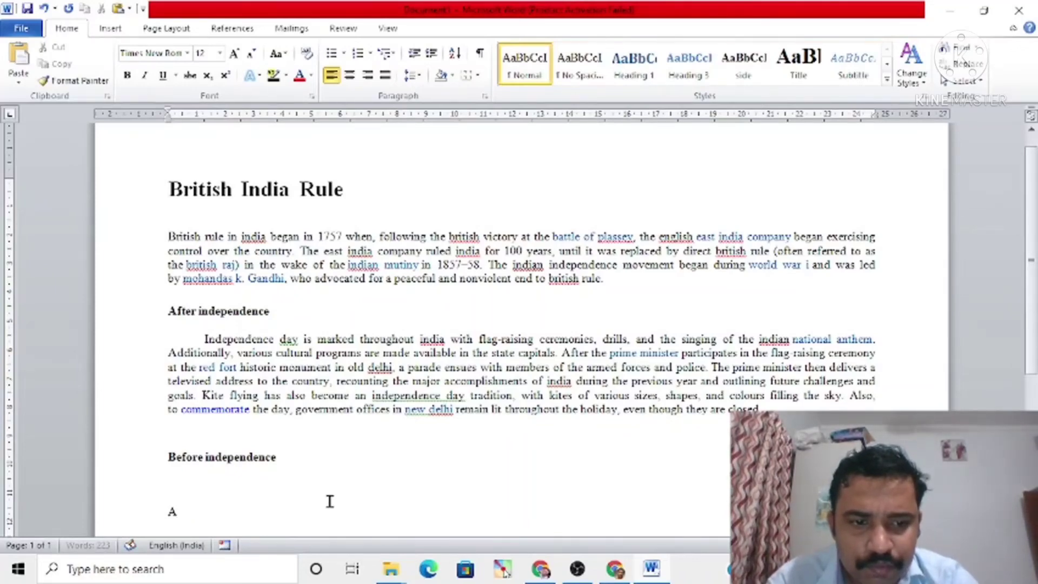
text(fter worl)
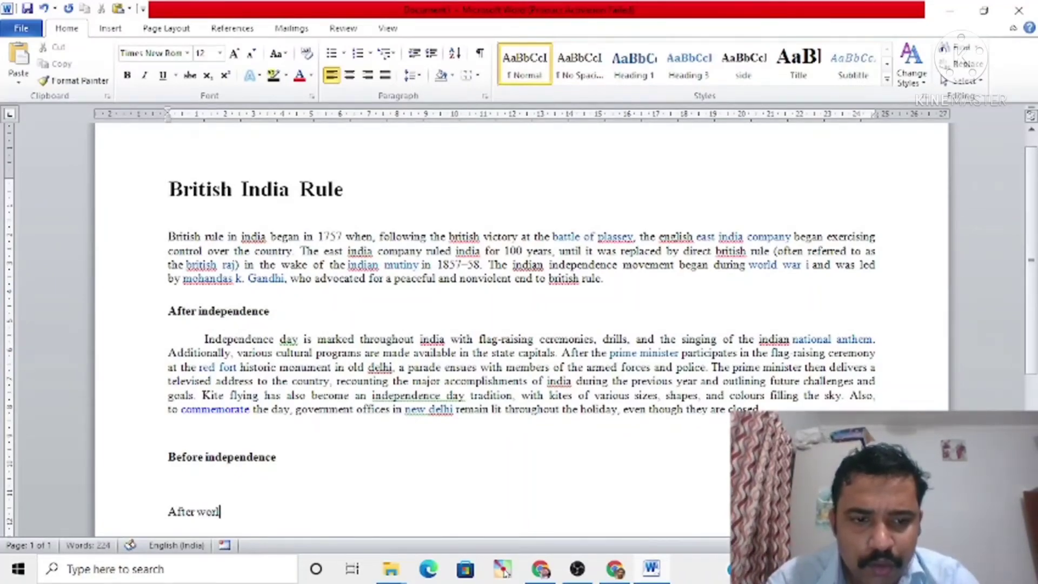
text(d war 2)
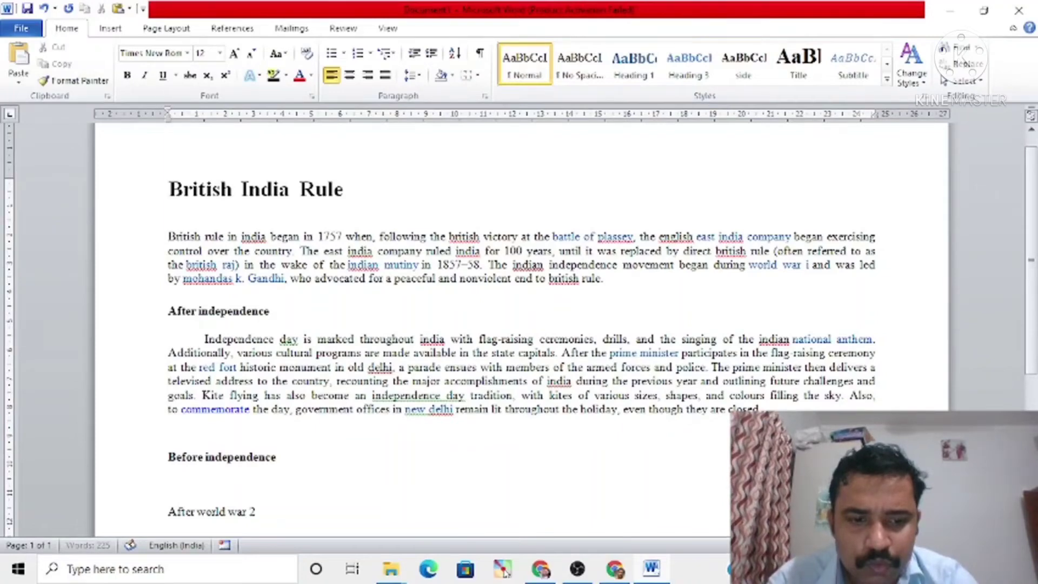
Step: Apply the side style to the "After world war 2" line and check it against the other headings' styles
click(163, 516)
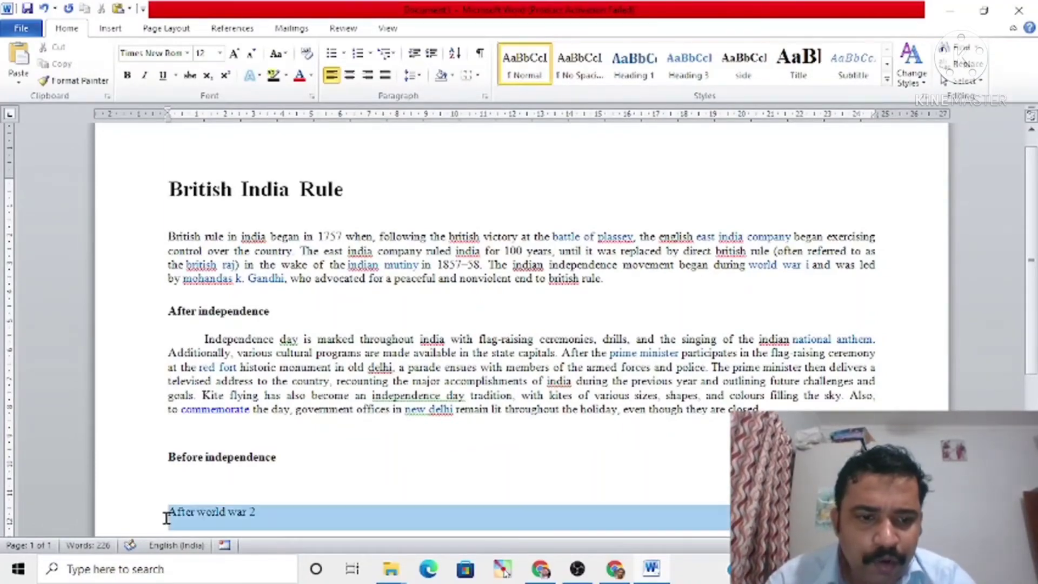
click(748, 69)
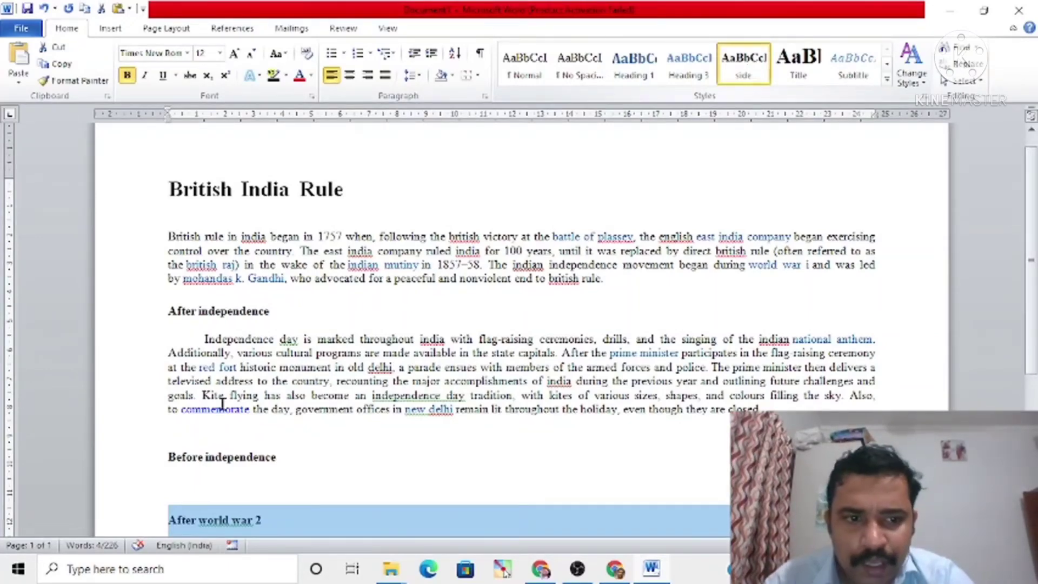
click(204, 457)
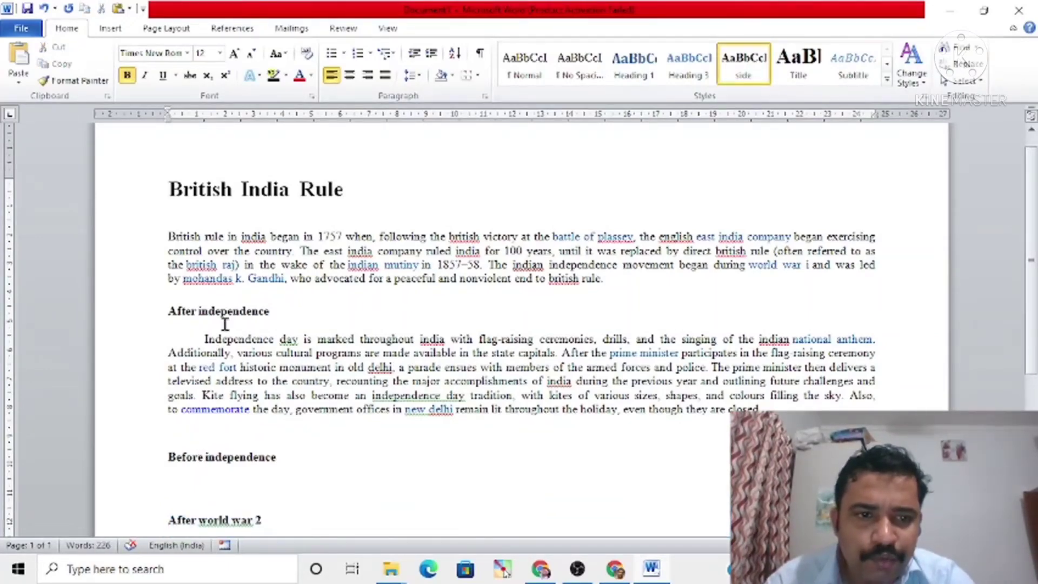
click(228, 521)
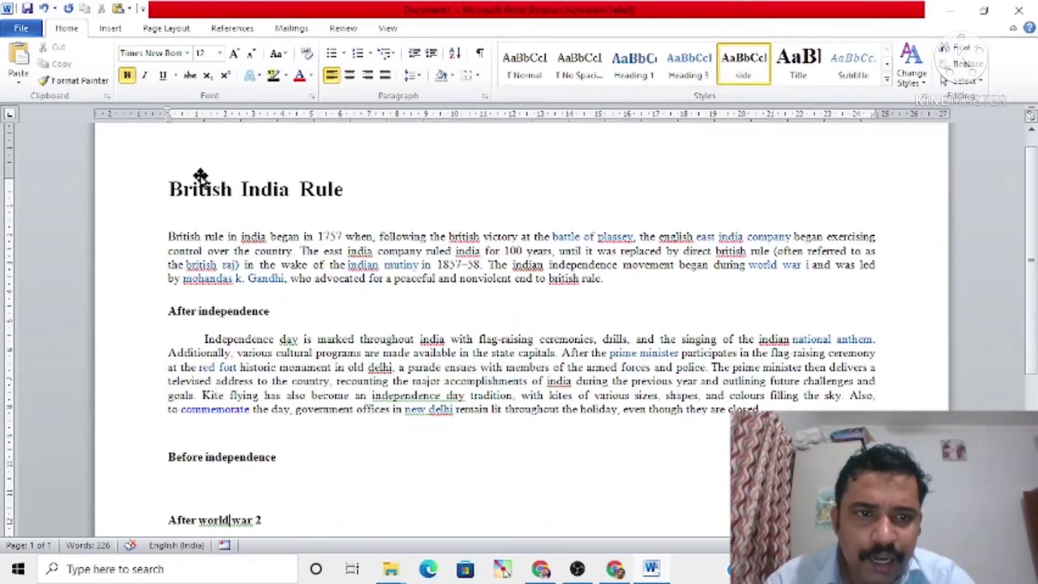
click(199, 189)
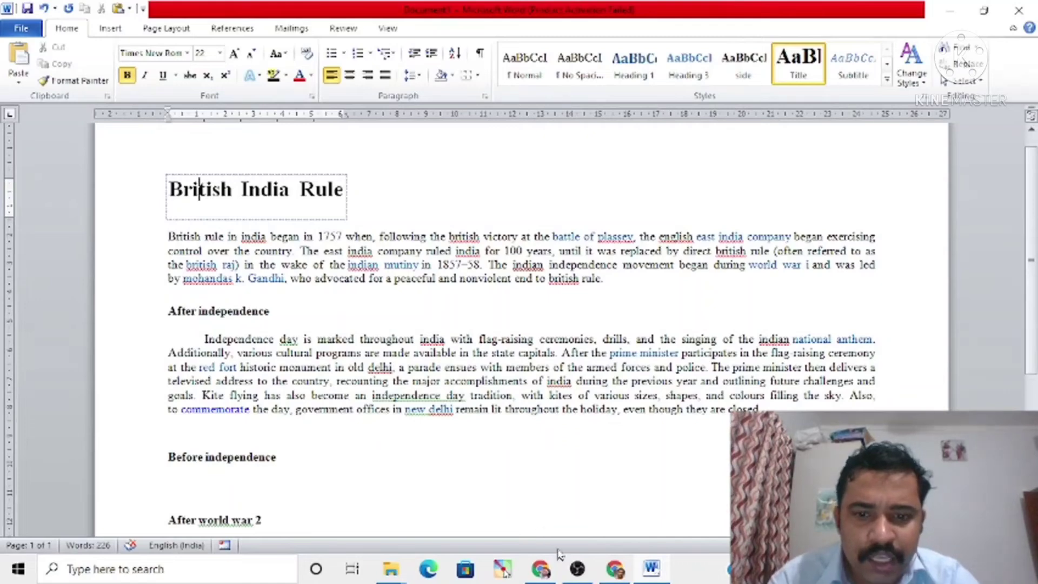
Step: Switch to the untitled Google Docs document in Chrome and look through its text from beginning to end
click(579, 572)
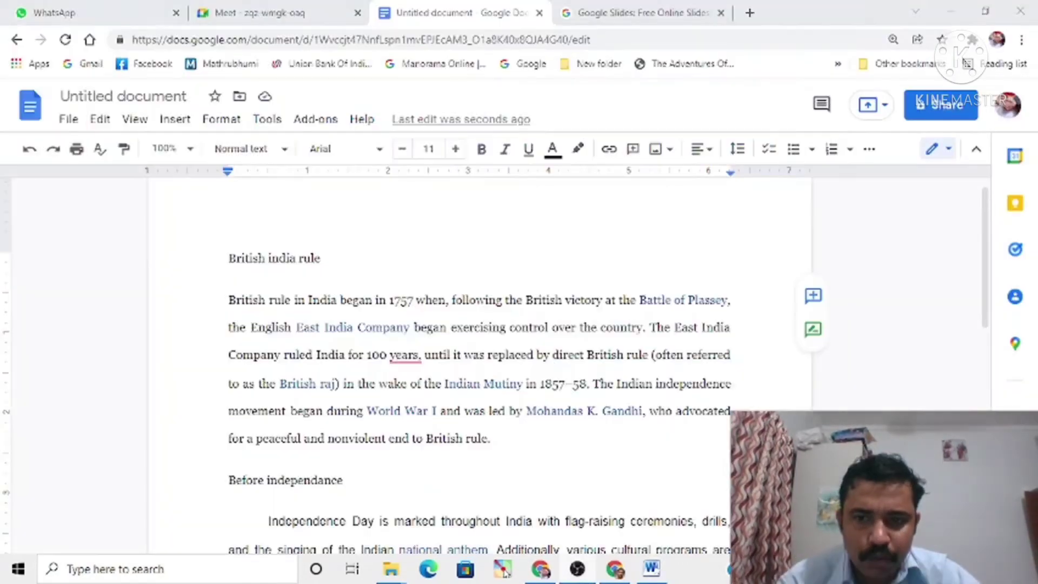
click(734, 412)
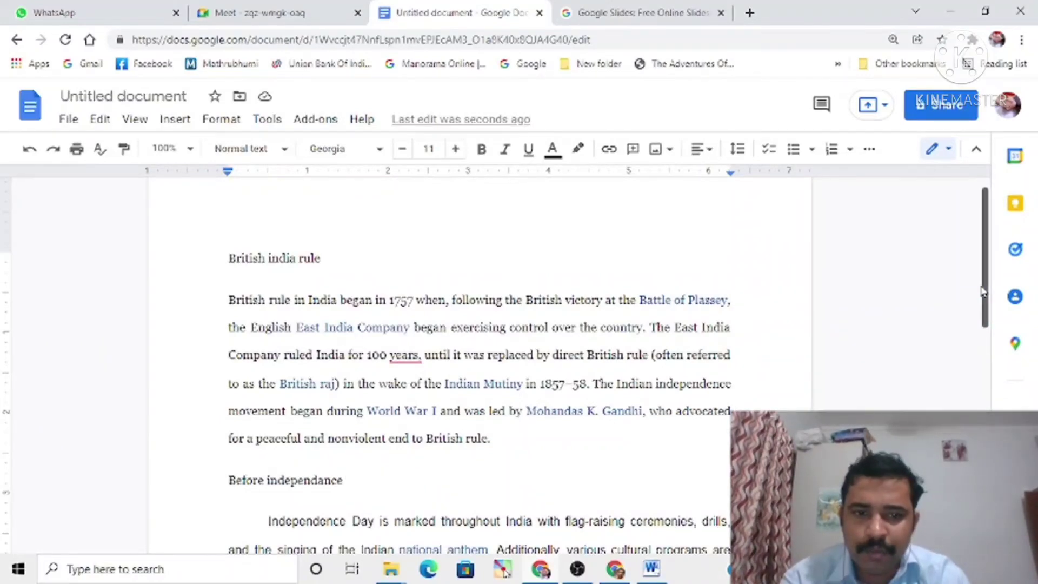
drag(987, 308, 988, 450)
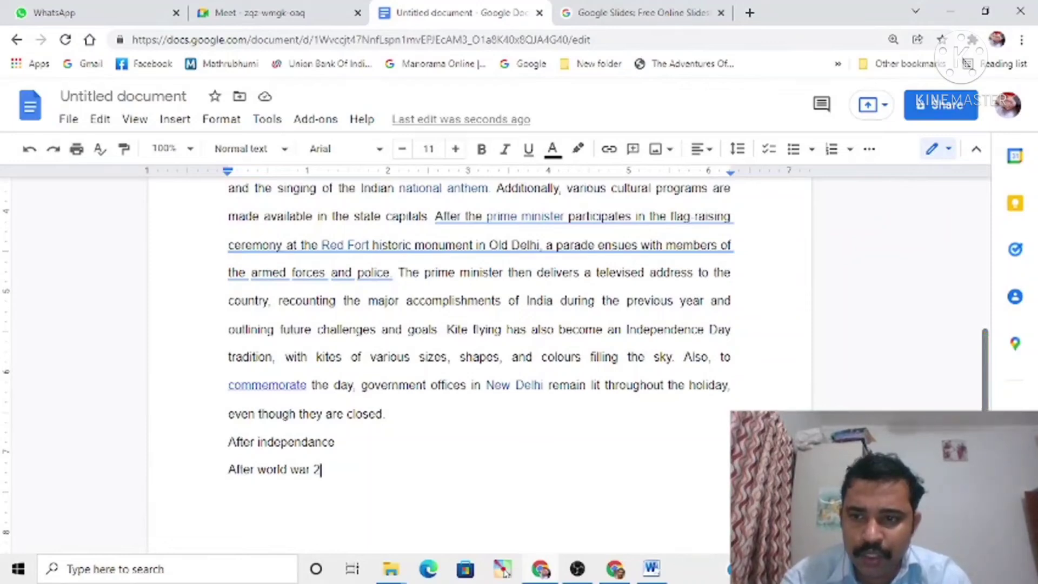
drag(988, 399, 985, 213)
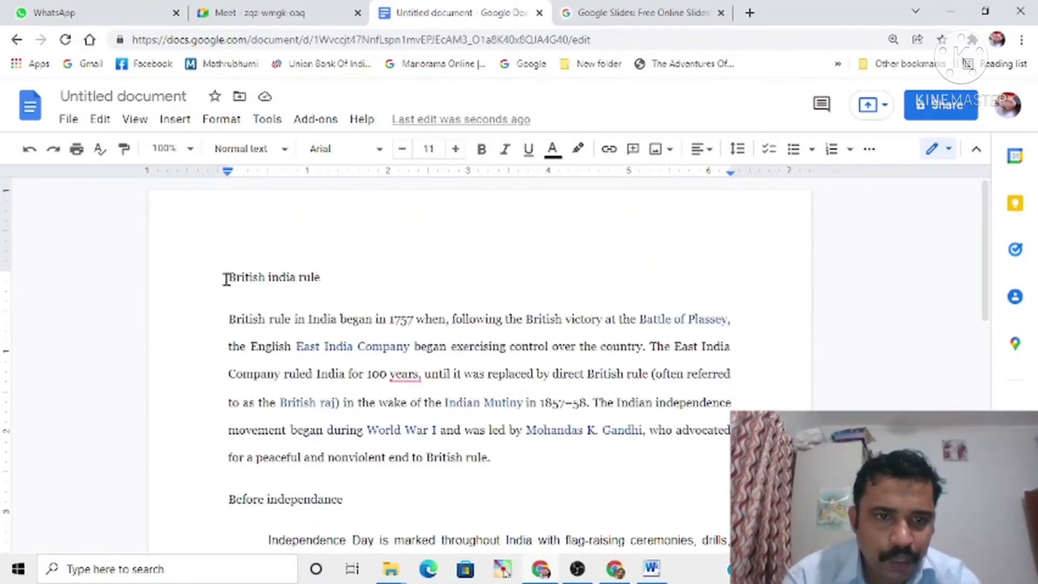
Step: Set the font of the entire document text to Times New Roman
key(ctrl+a)
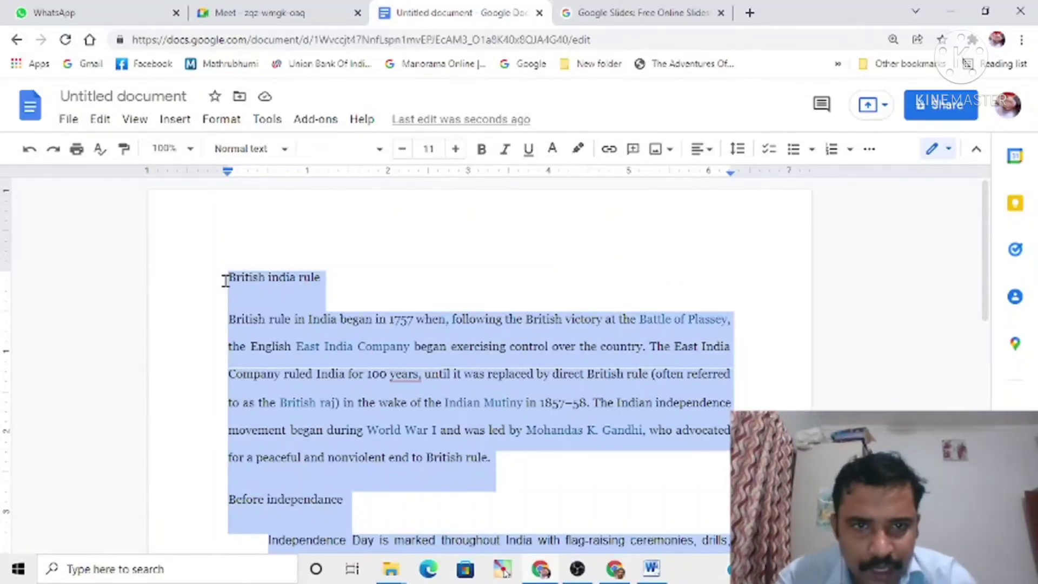
click(284, 155)
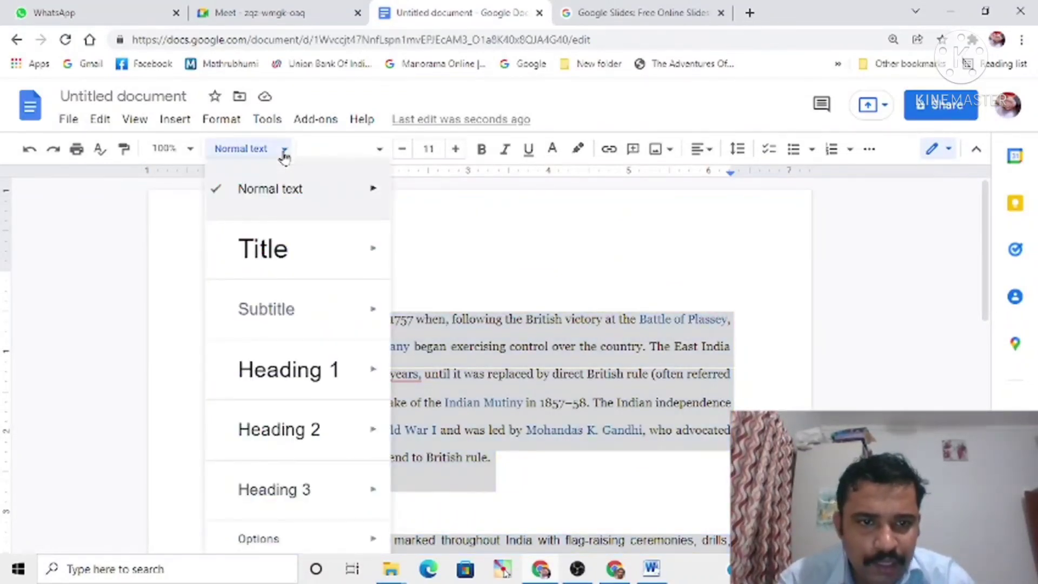
click(284, 155)
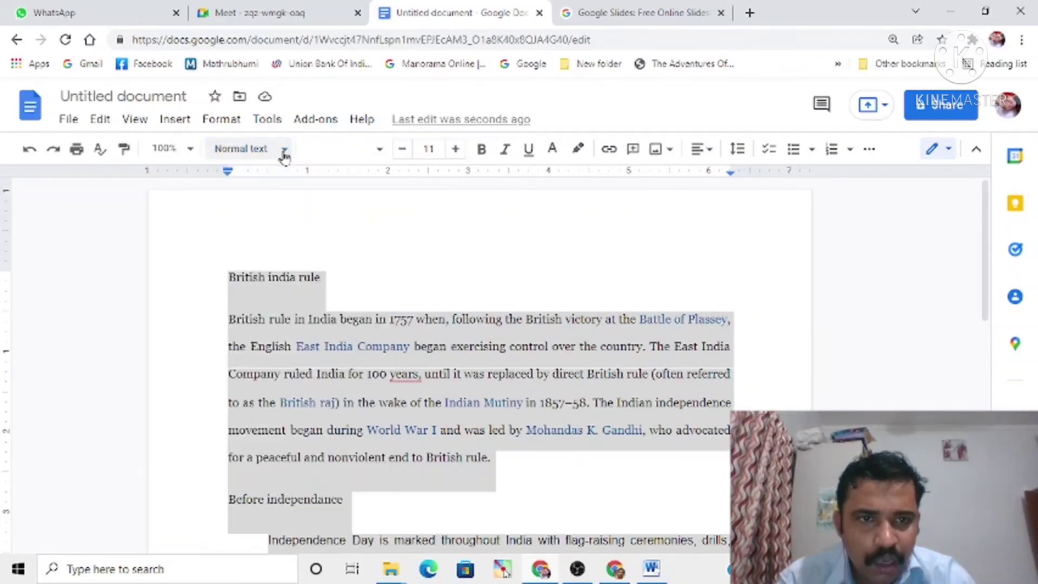
click(380, 156)
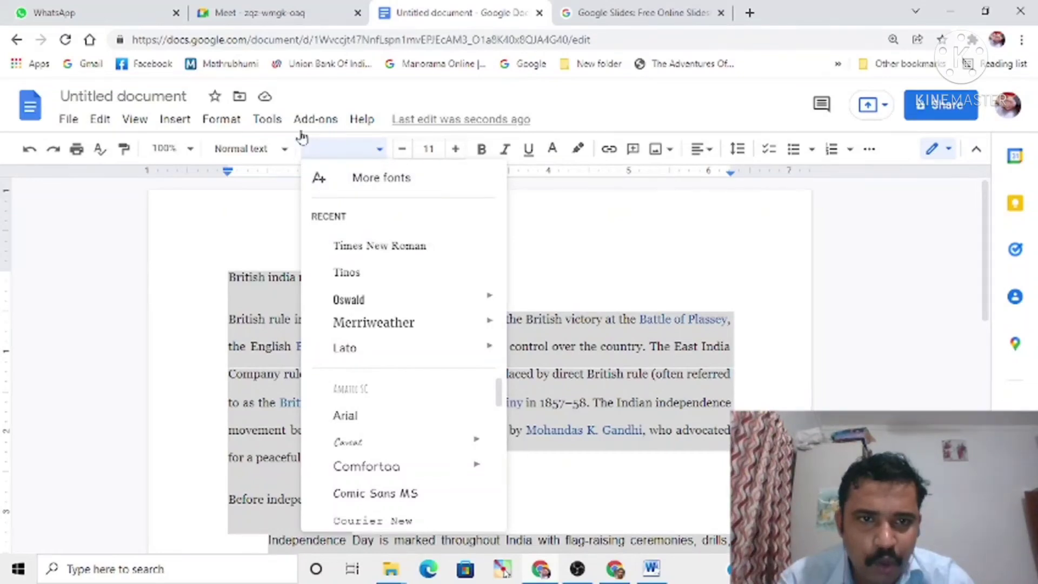
click(389, 247)
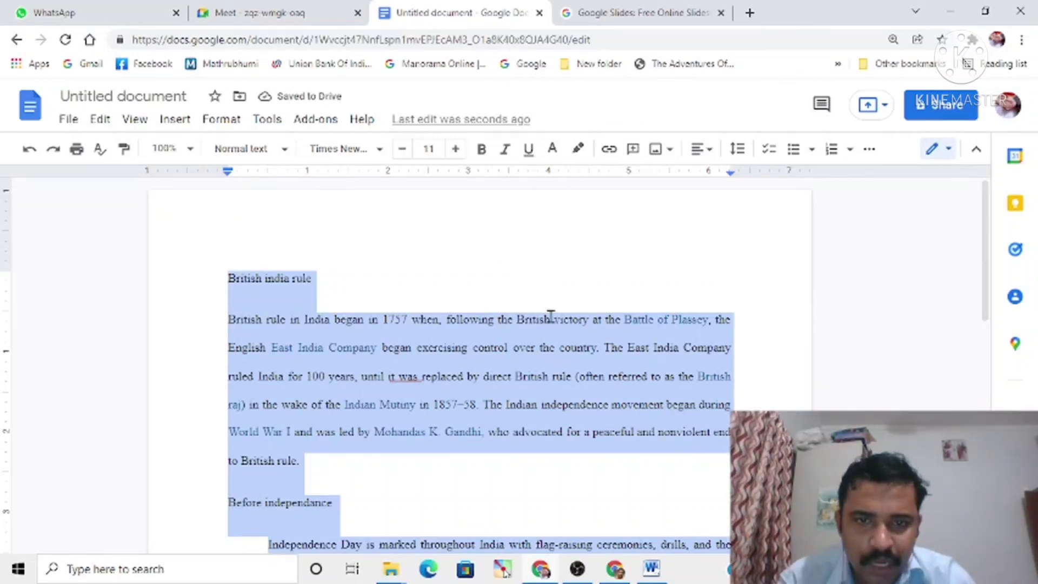
Step: Increase the font size of the entire document text stepwise to 15
click(455, 149)
click(455, 149)
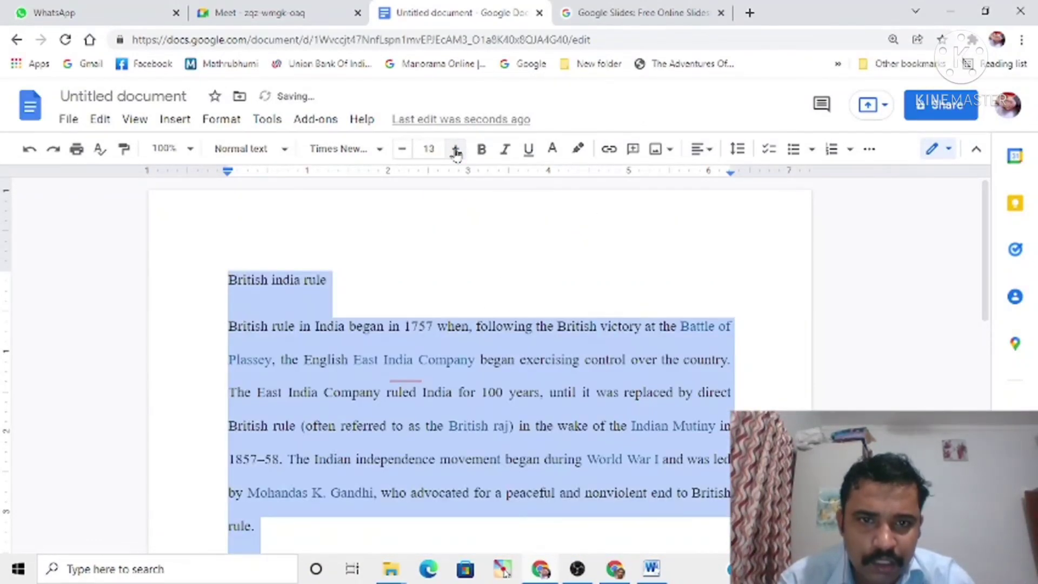
click(455, 149)
click(456, 149)
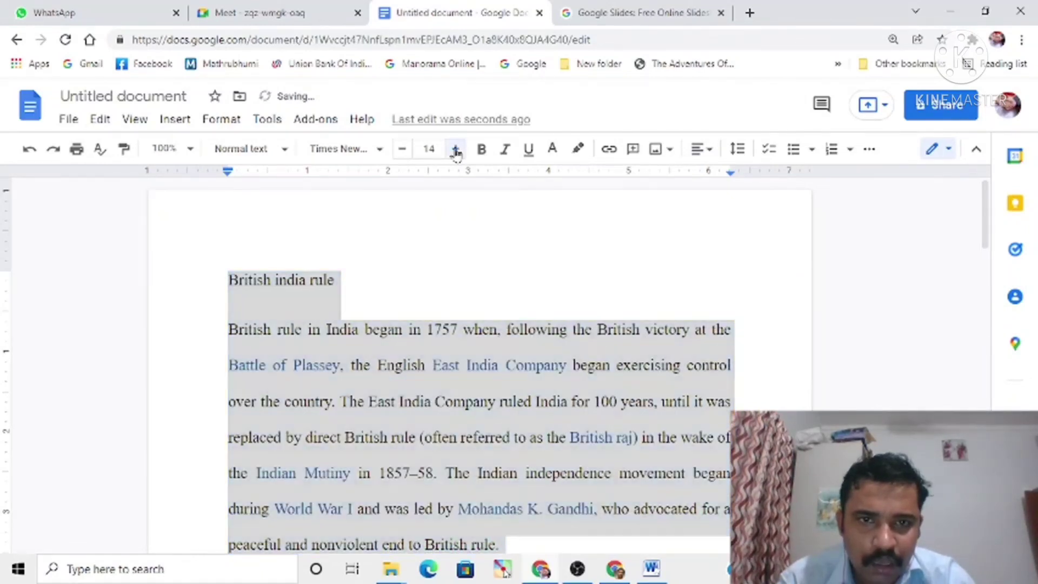
Step: Set the font size of the entire document text to 12
click(434, 146)
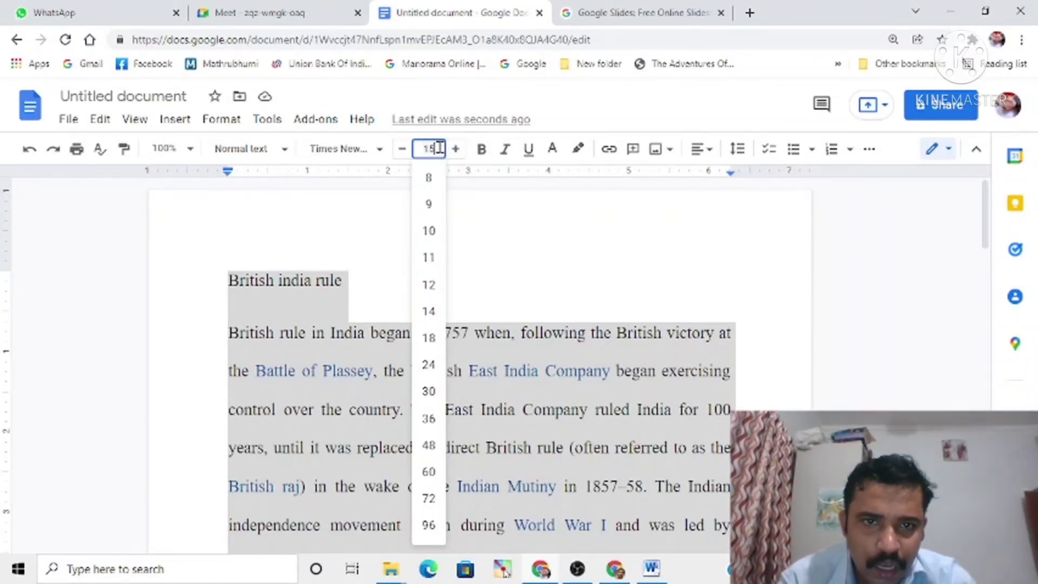
key(BackSpace)
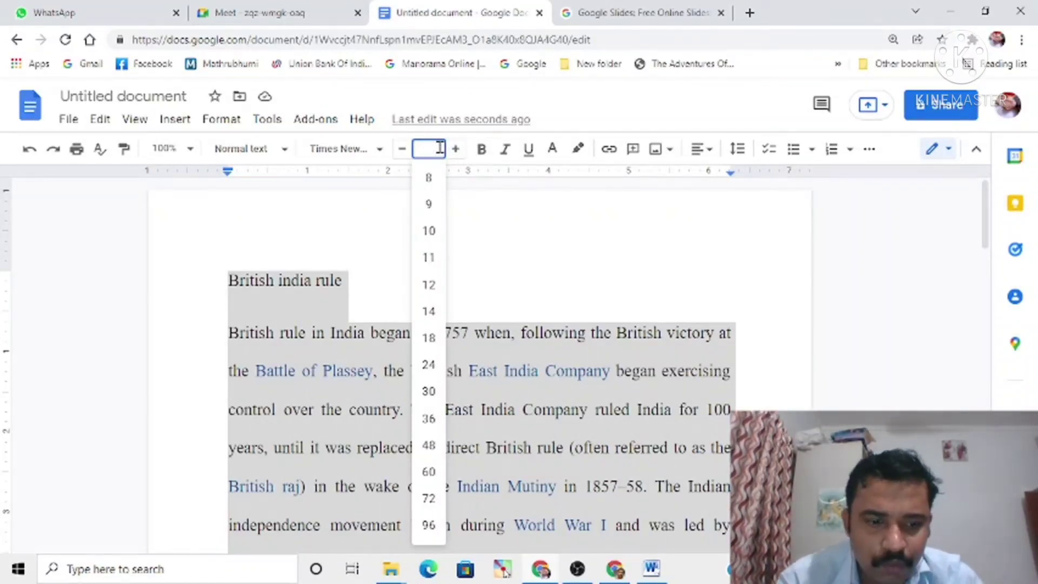
key(Return)
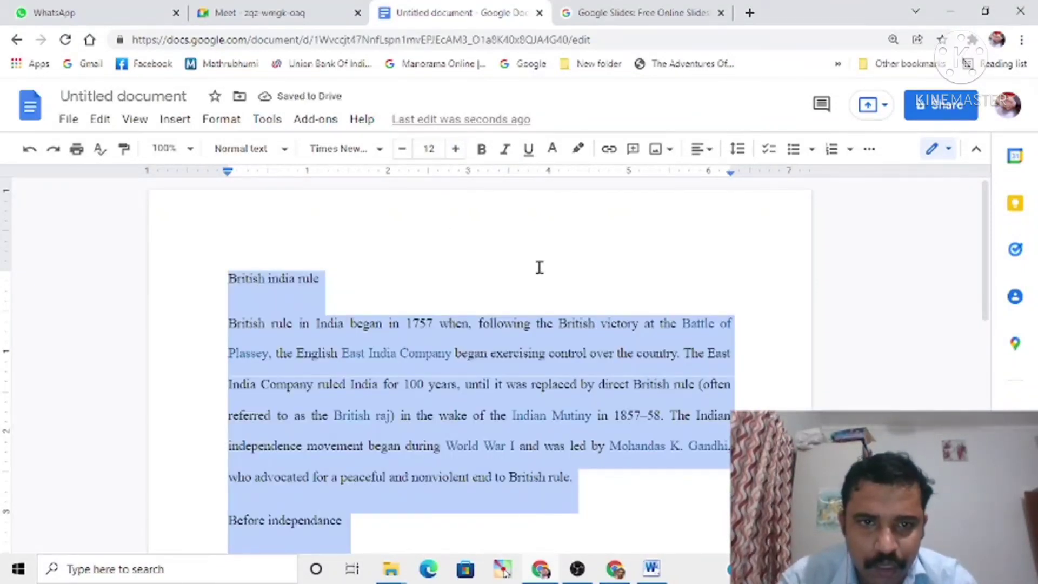
Step: Apply bold and italic to the entire document text, separately and combined, and remove both again
click(482, 150)
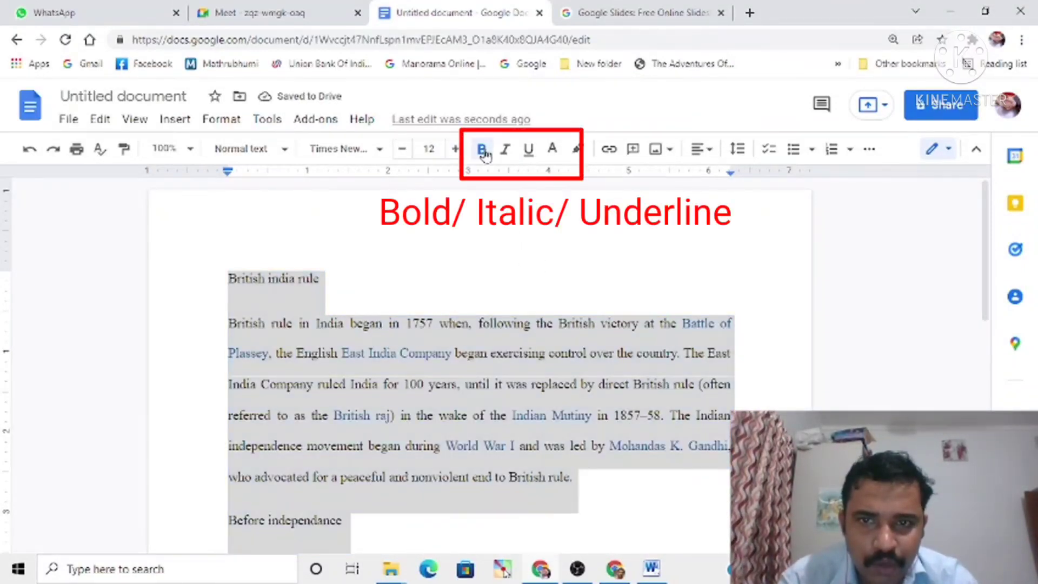
click(482, 149)
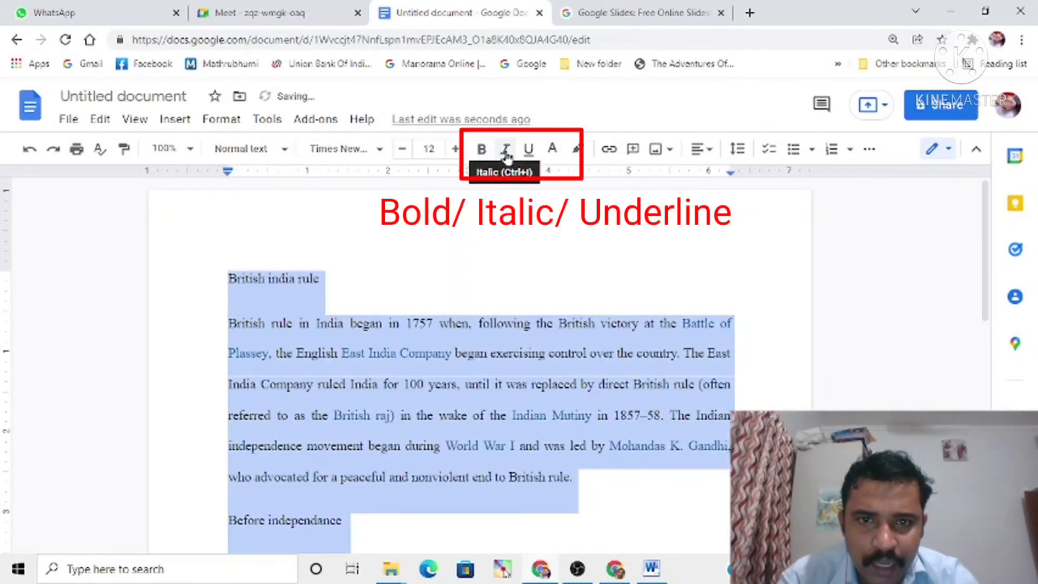
click(505, 150)
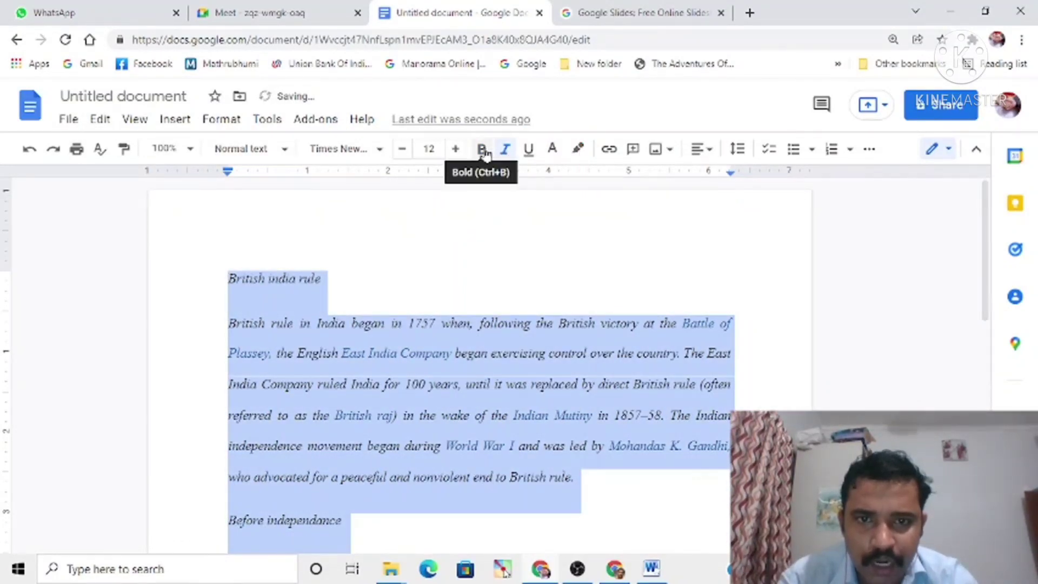
click(482, 150)
click(505, 149)
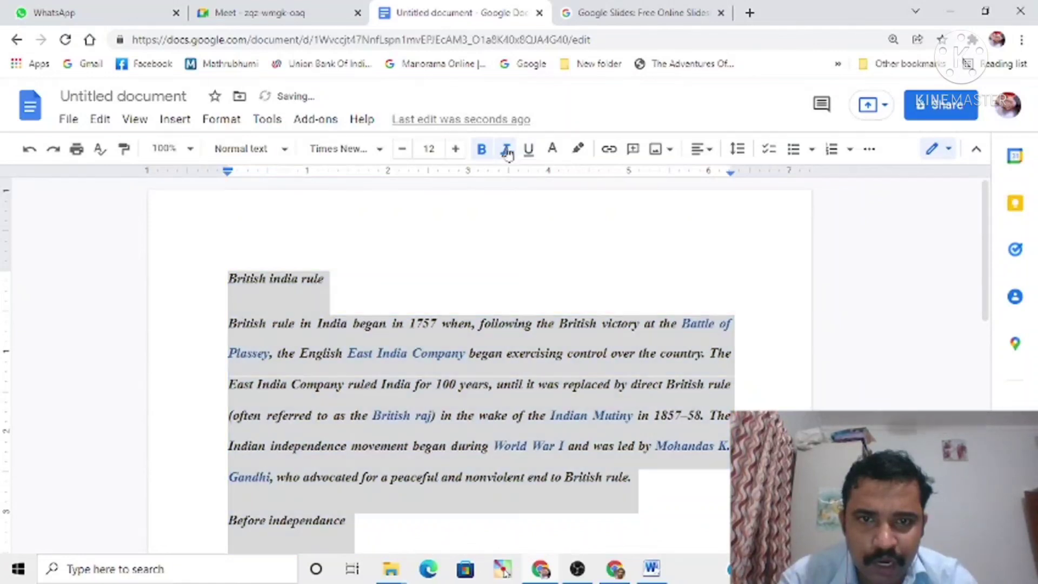
click(481, 150)
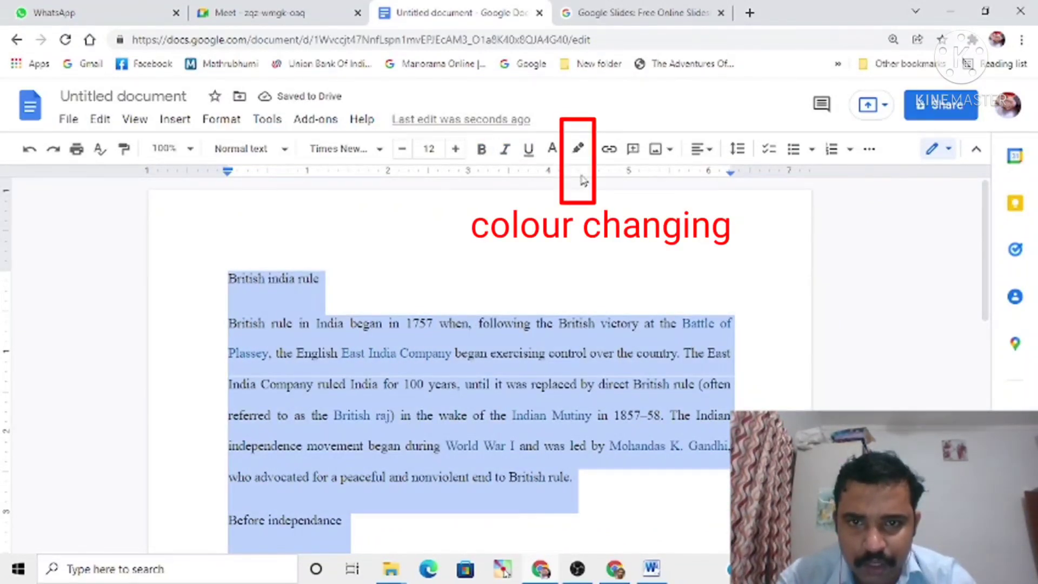
Step: Highlight the entire document text in orange, remove the highlight again, and deselect the text
click(579, 149)
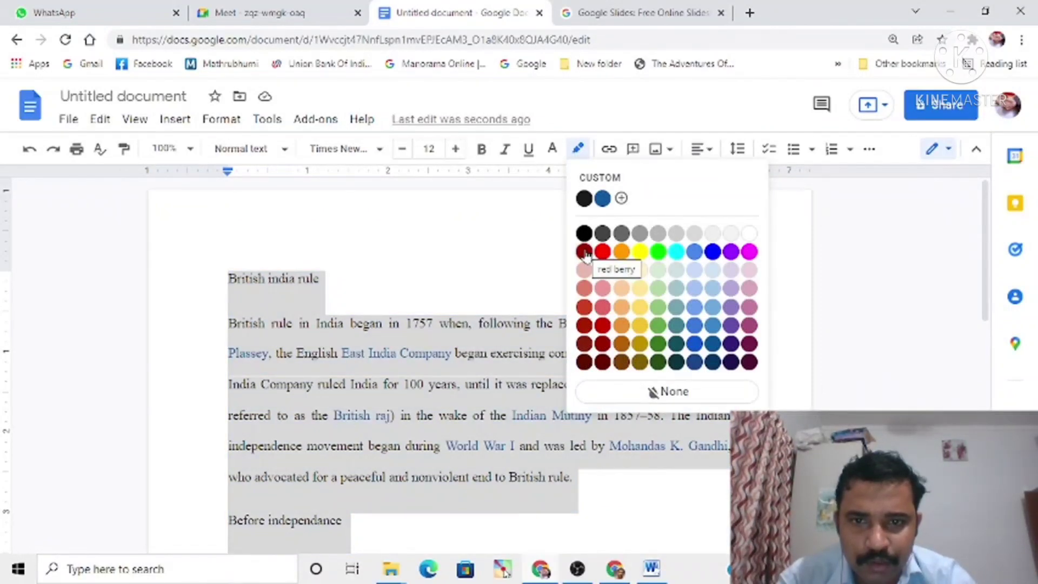
click(622, 253)
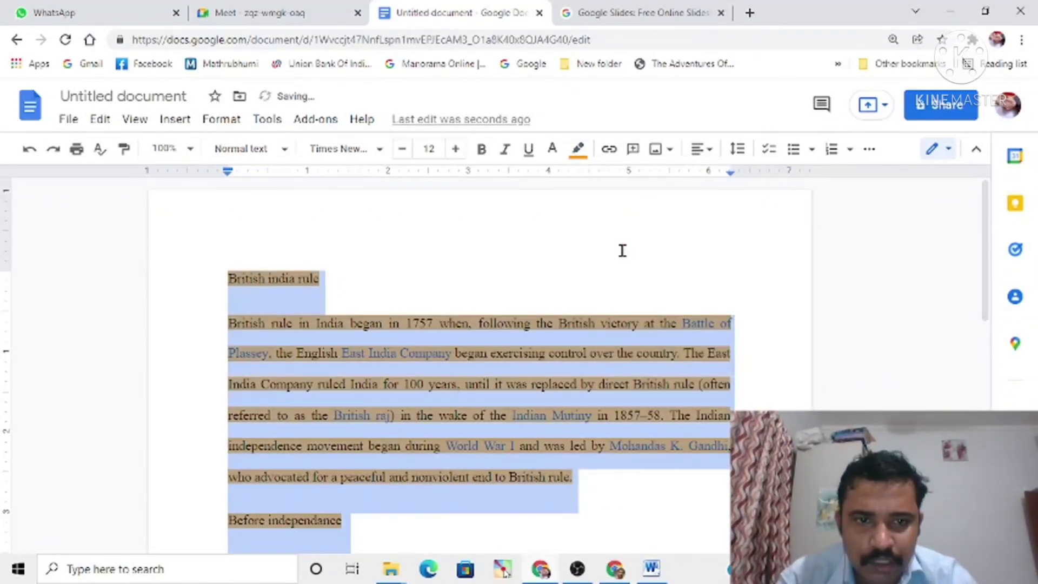
click(578, 150)
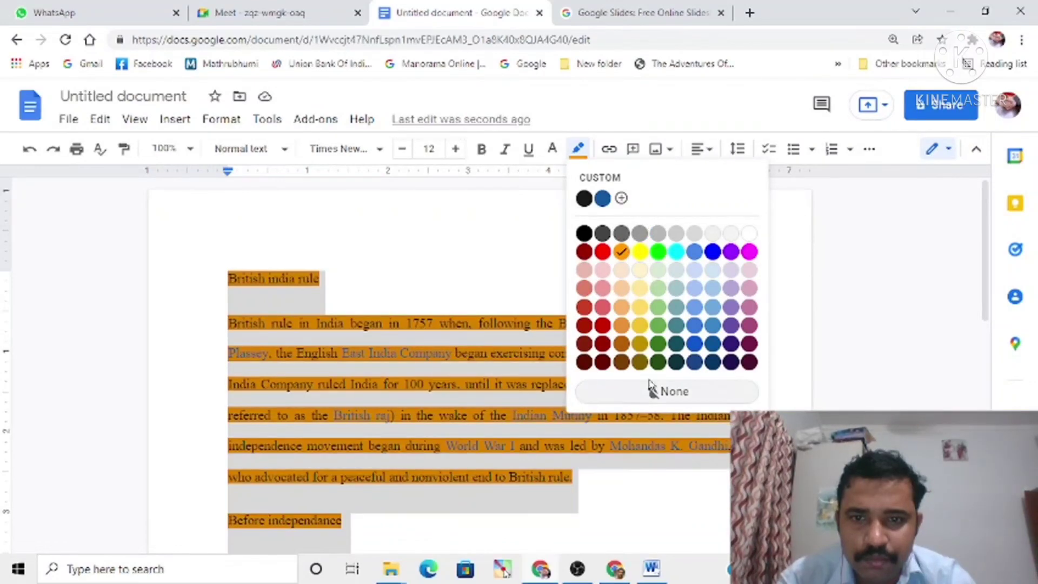
click(666, 391)
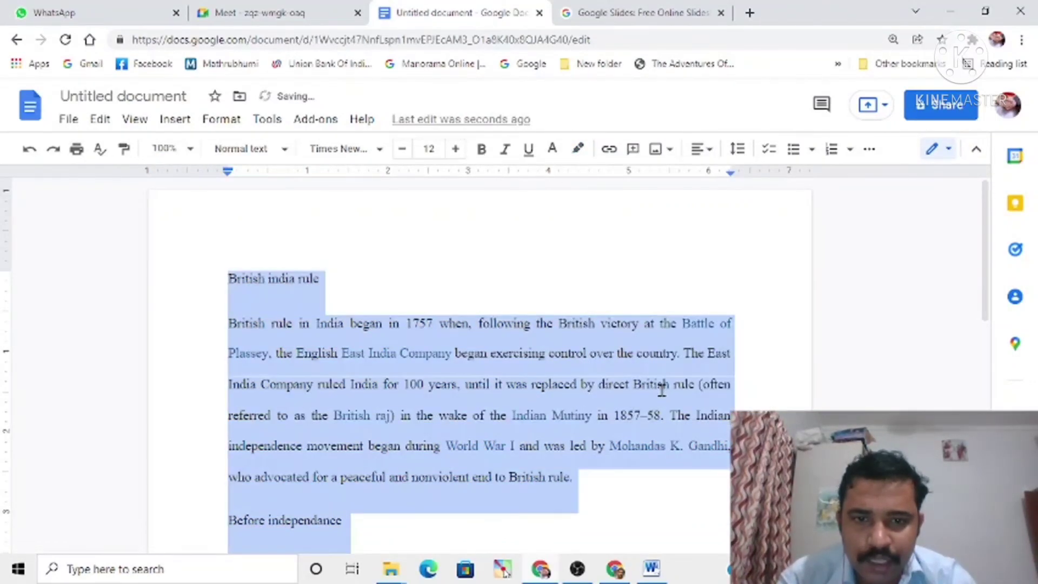
click(460, 275)
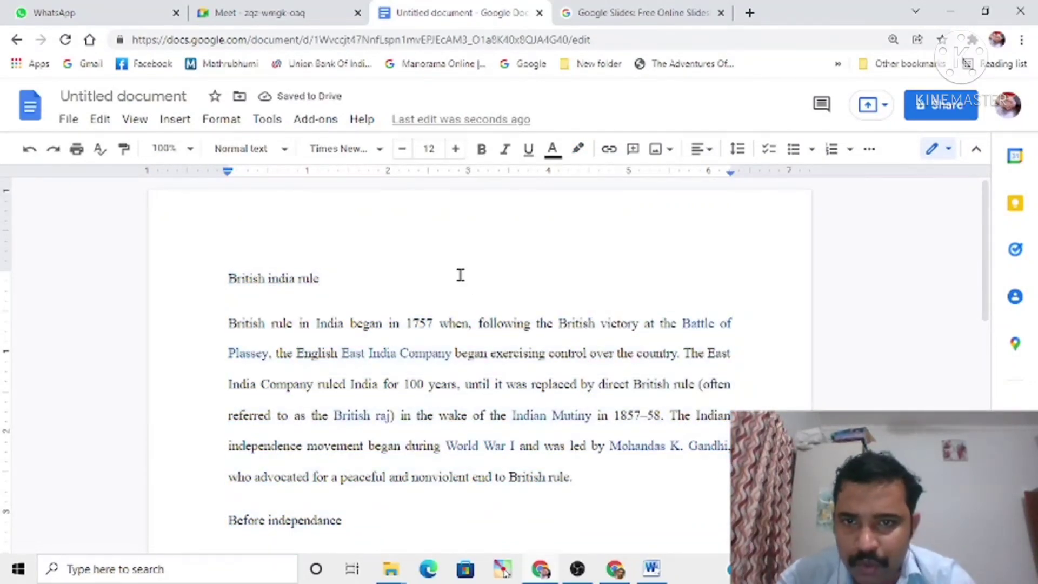